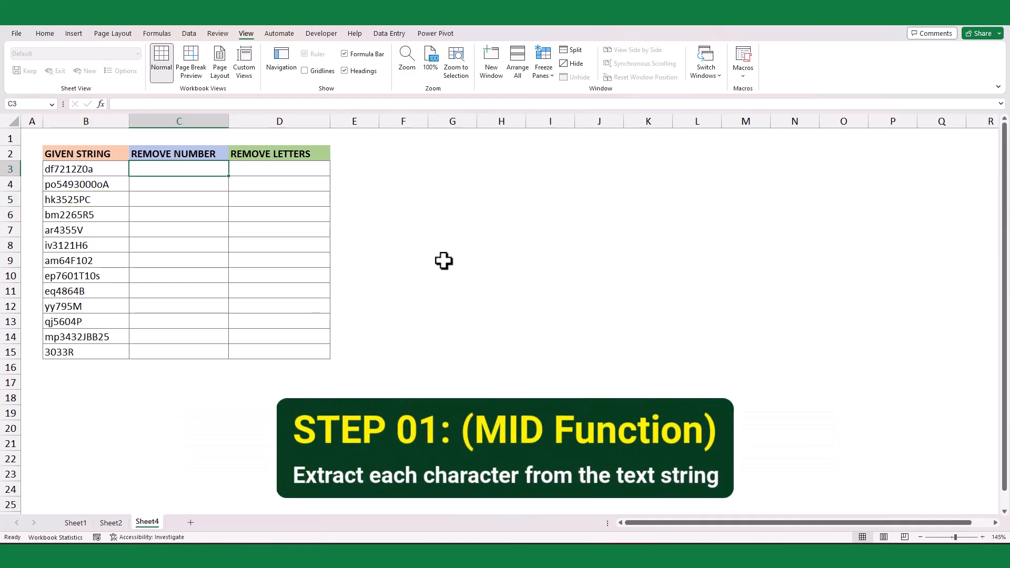
# Step: Enter the formula =LEN(B3) in cell C3 to count the characters of the first given string
pyautogui.write('=')
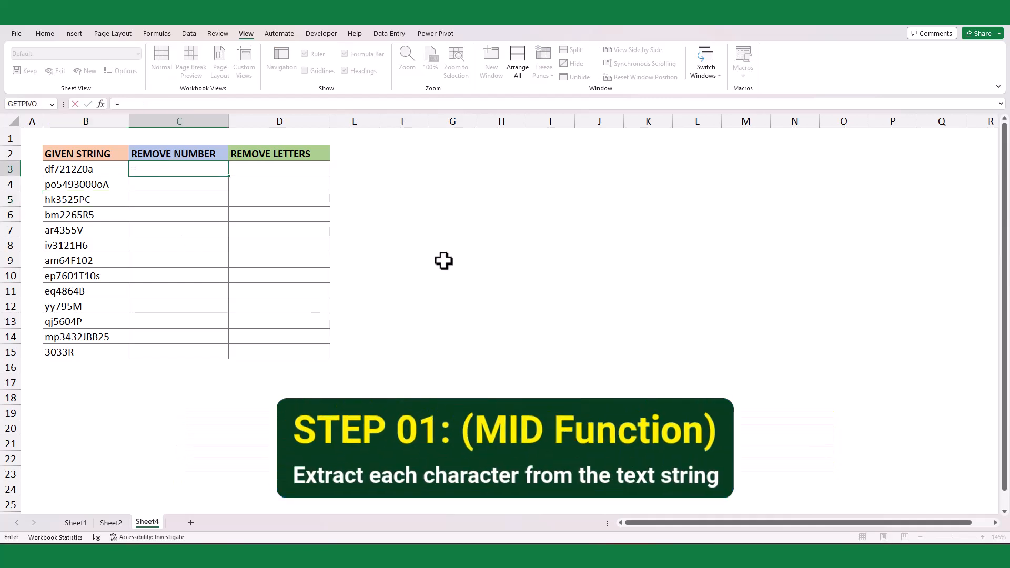
pyautogui.write('len')
pyautogui.press('Tab')
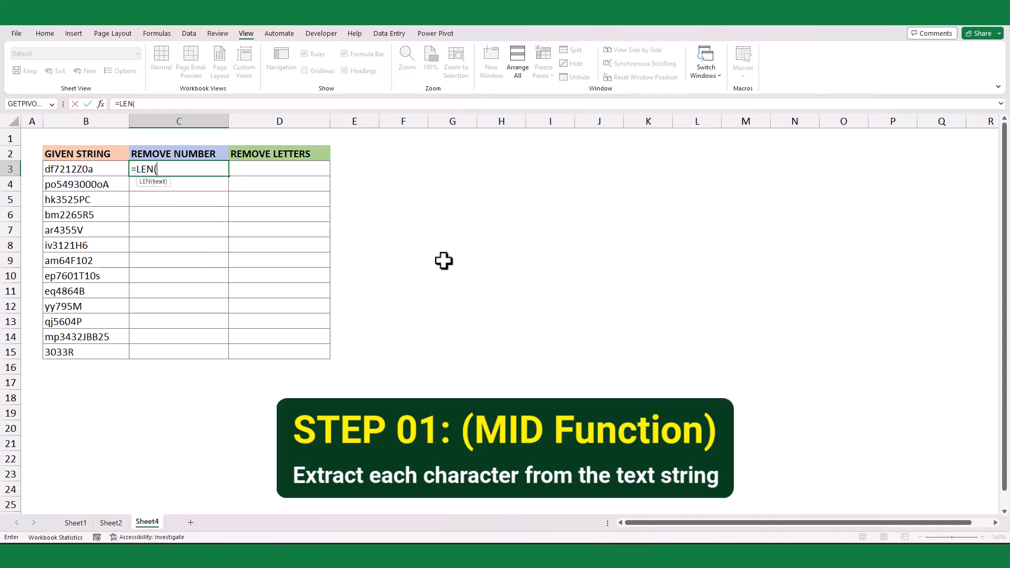
pyautogui.click(115, 169)
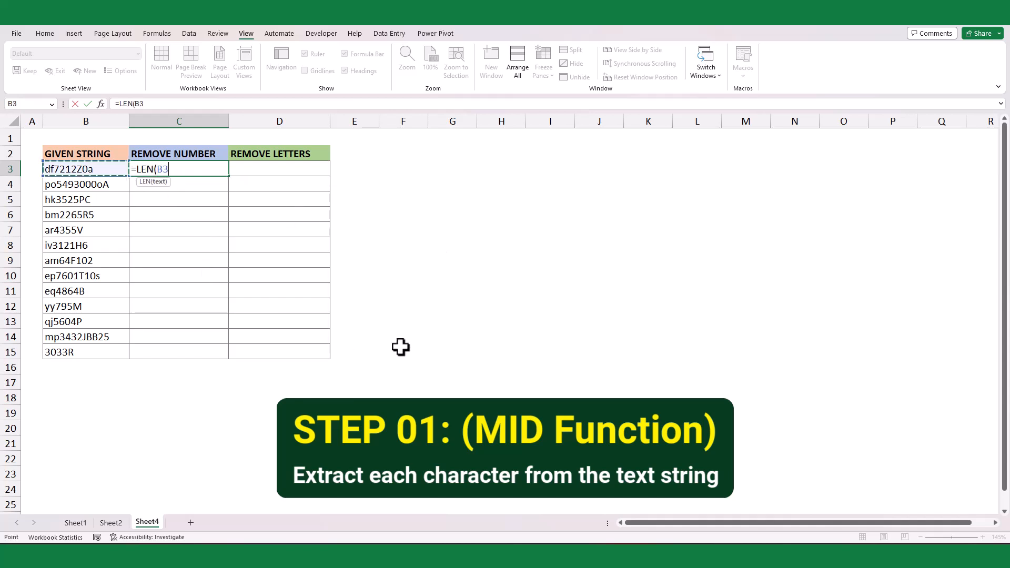
pyautogui.write(')')
pyautogui.press('Return')
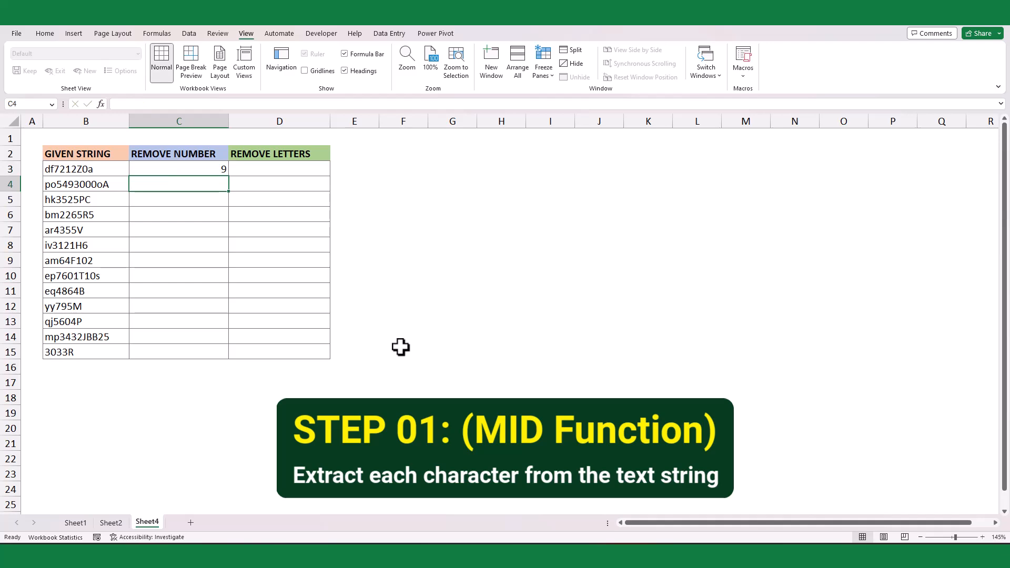
# Step: Wrap the C3 formula in SEQUENCE so that it reads =SEQUENCE(LEN(B3))
pyautogui.press('Up')
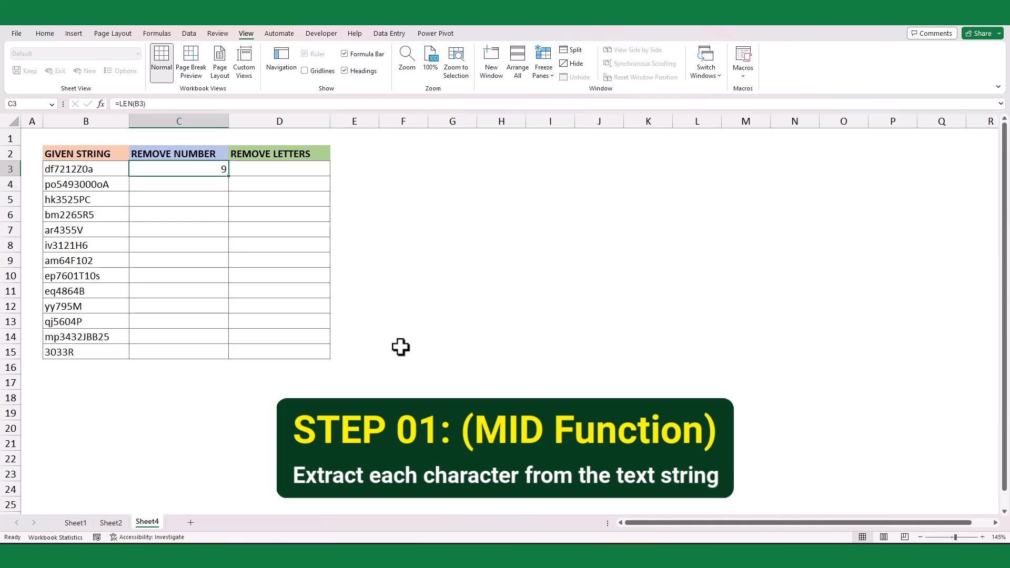
pyautogui.click(115, 104)
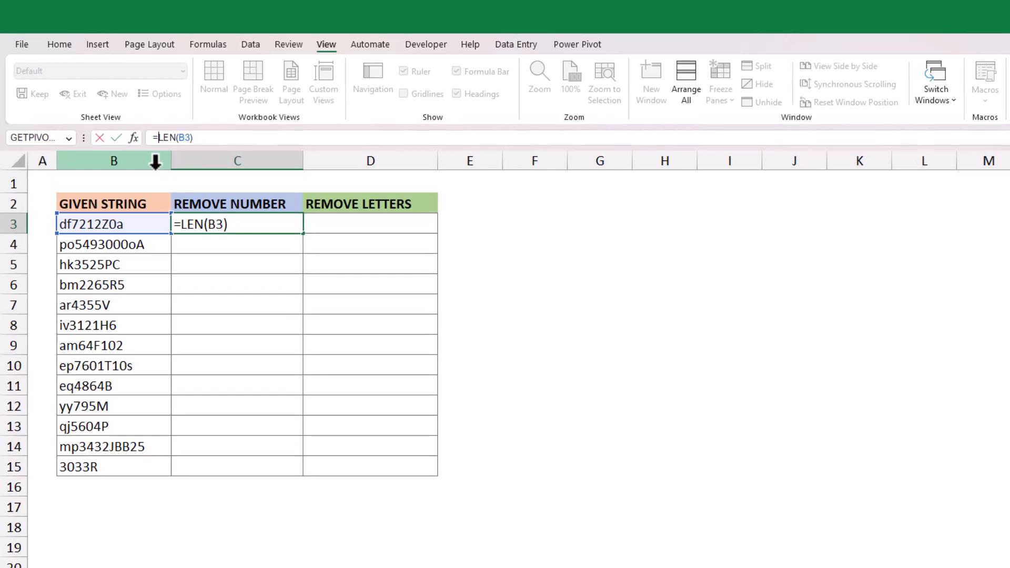
pyautogui.write('seq')
pyautogui.press('Tab')
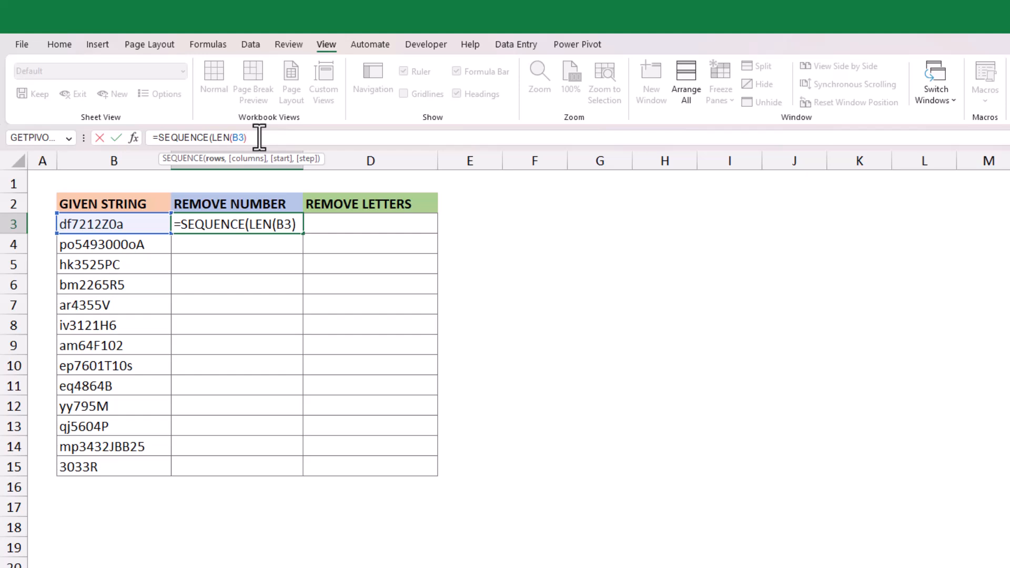
pyautogui.write(')')
pyautogui.press('Return')
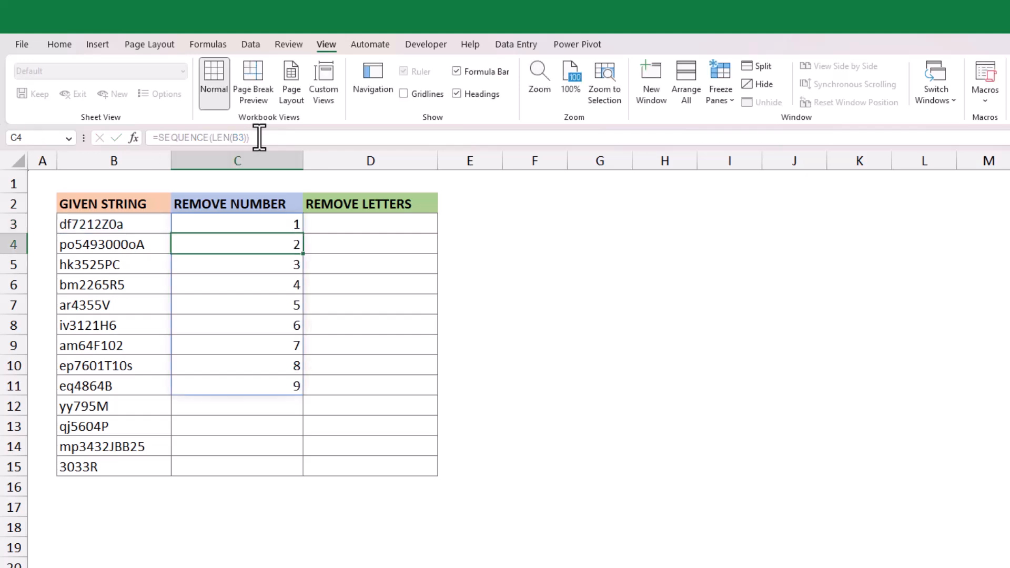
# Step: Extract each character of B3 by extending the C3 formula to =MID(B3,SEQUENCE(LEN(B3)),1)
pyautogui.click(253, 223)
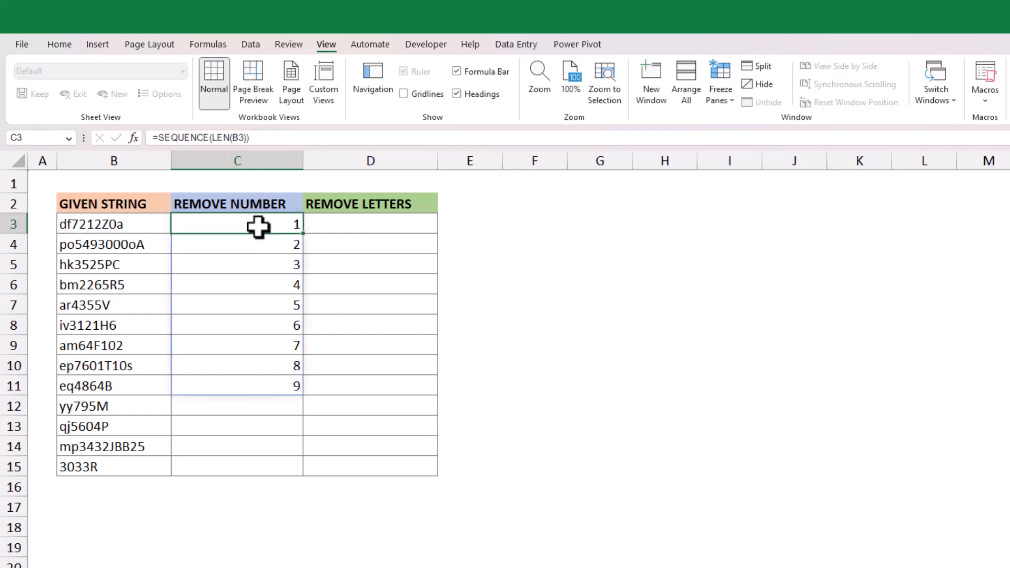
pyautogui.click(161, 137)
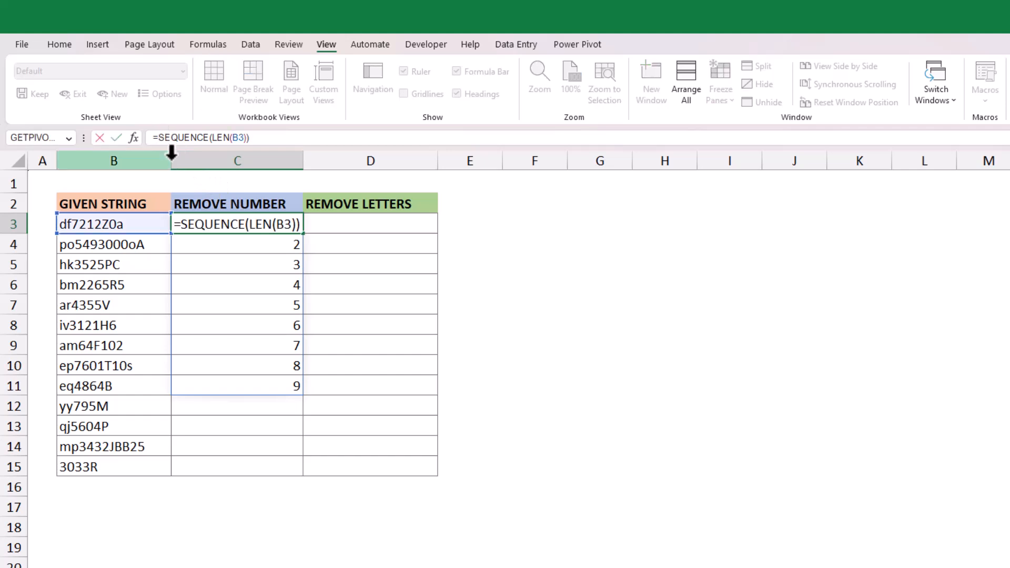
pyautogui.write('mid')
pyautogui.press('Tab')
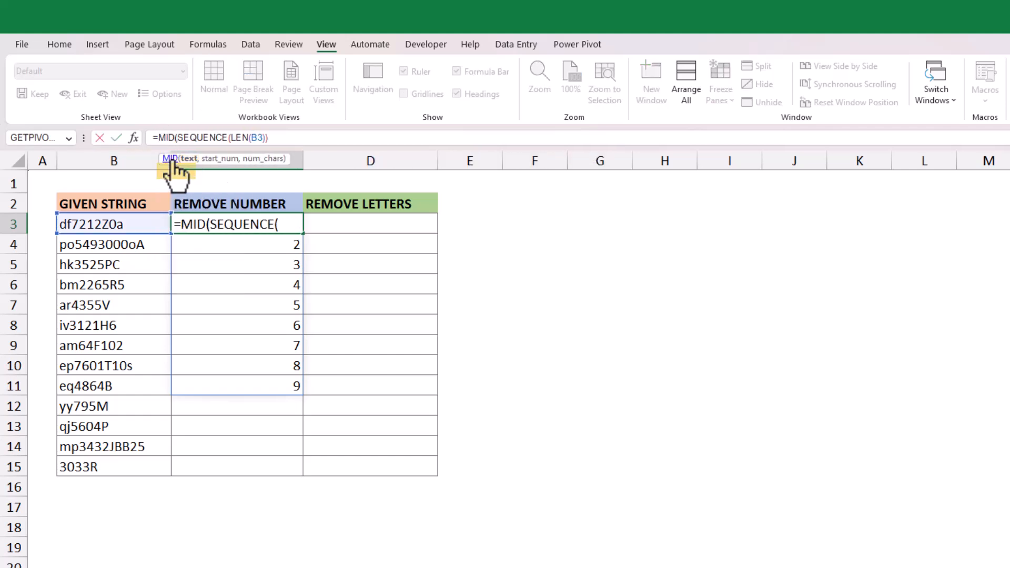
pyautogui.click(114, 225)
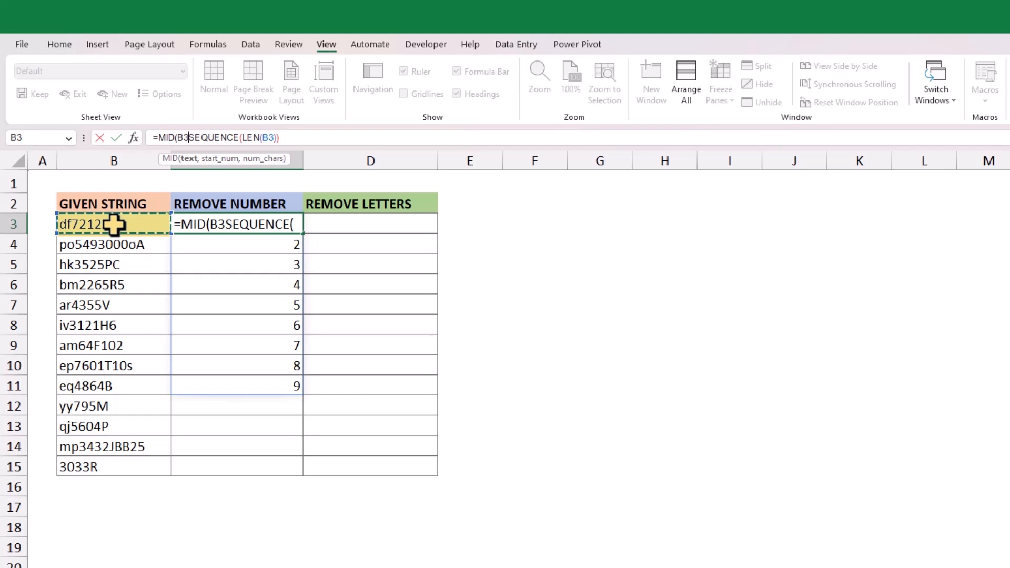
pyautogui.write(',')
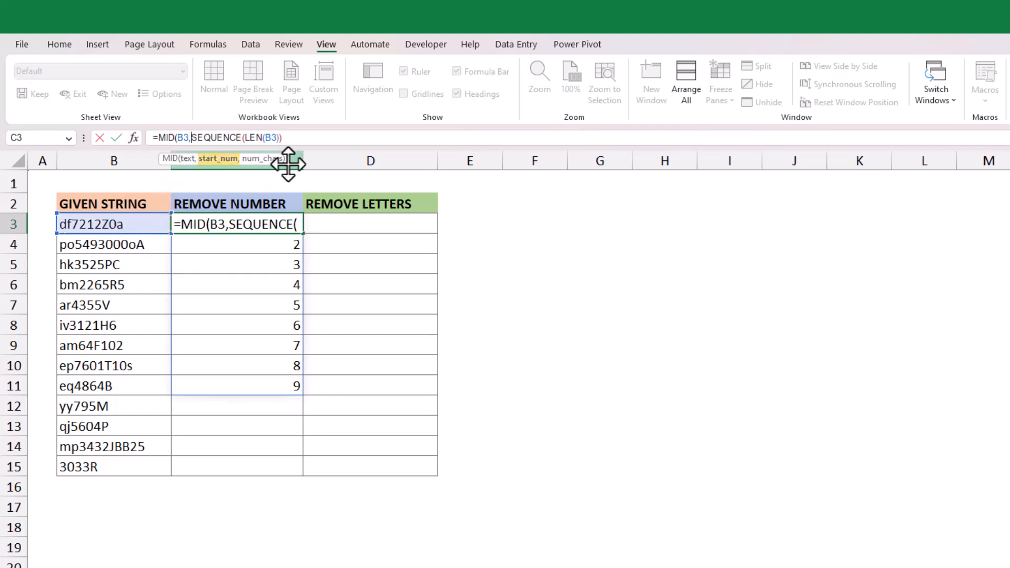
pyautogui.keyDown('shift'); pyautogui.click(297, 136); pyautogui.keyUp('shift')
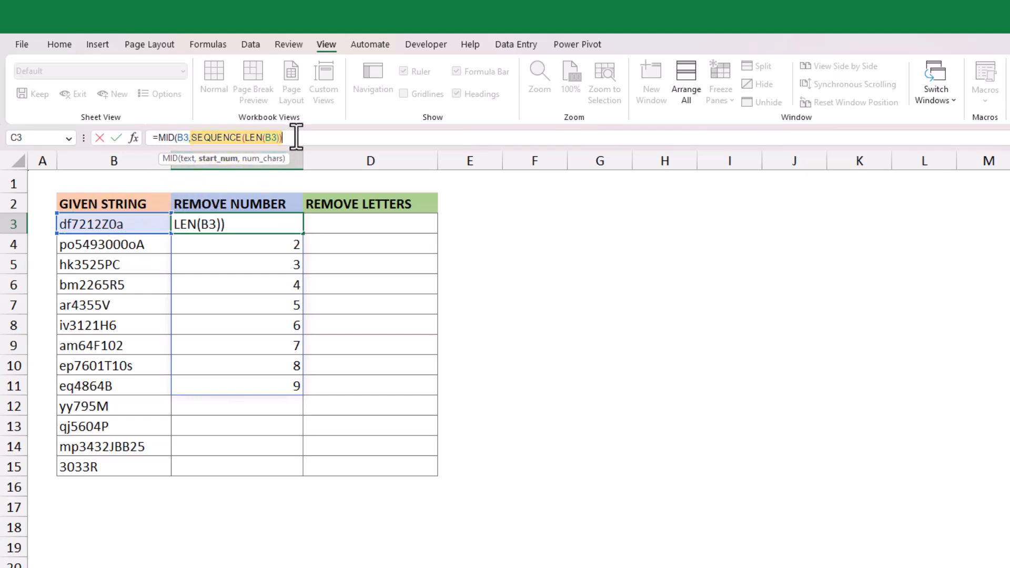
pyautogui.write(',1')
pyautogui.press('Return')
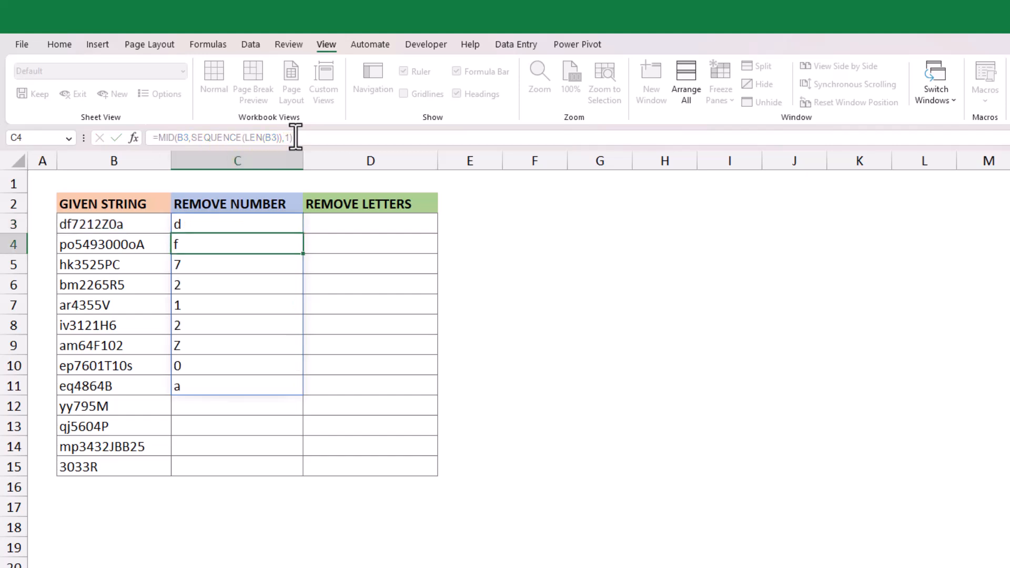
# Step: Blank out the digits by wrapping the C3 formula in TEXT with an empty format: =TEXT(MID(B3,SEQUENCE(LEN(B3)),1),"")
pyautogui.click(258, 223)
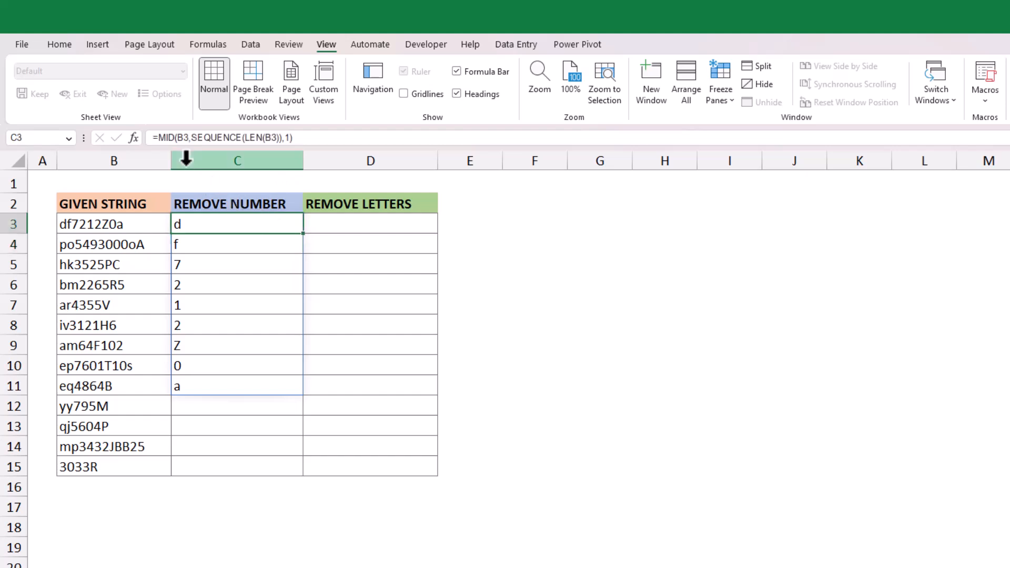
pyautogui.click(160, 137)
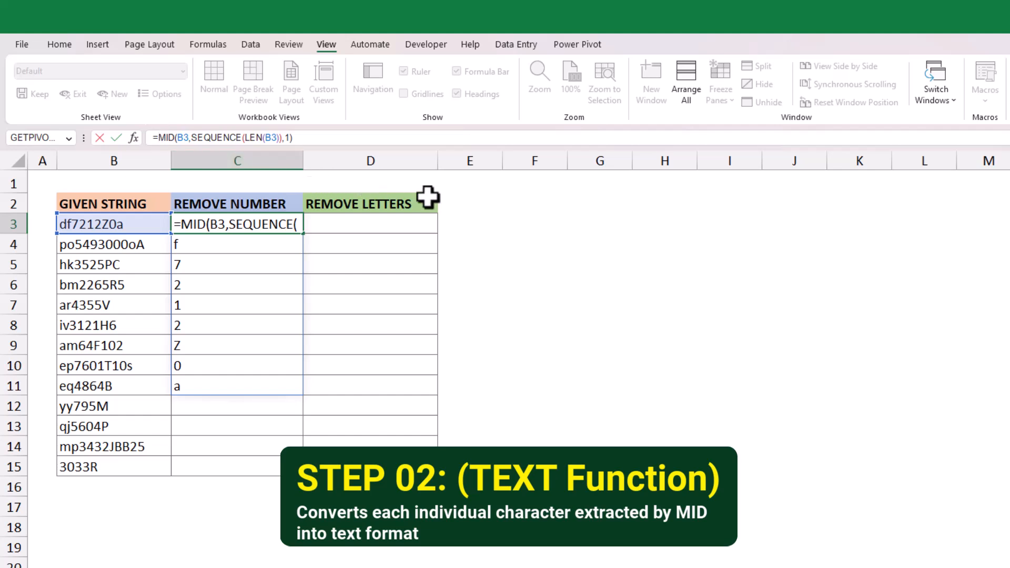
pyautogui.hotkey('ctrl', 'Return')
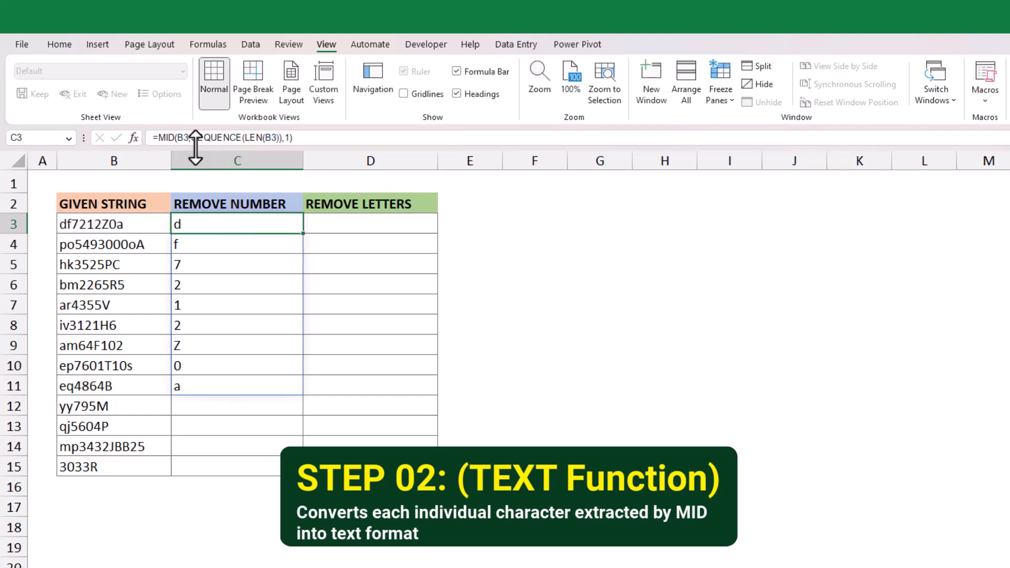
pyautogui.click(159, 137)
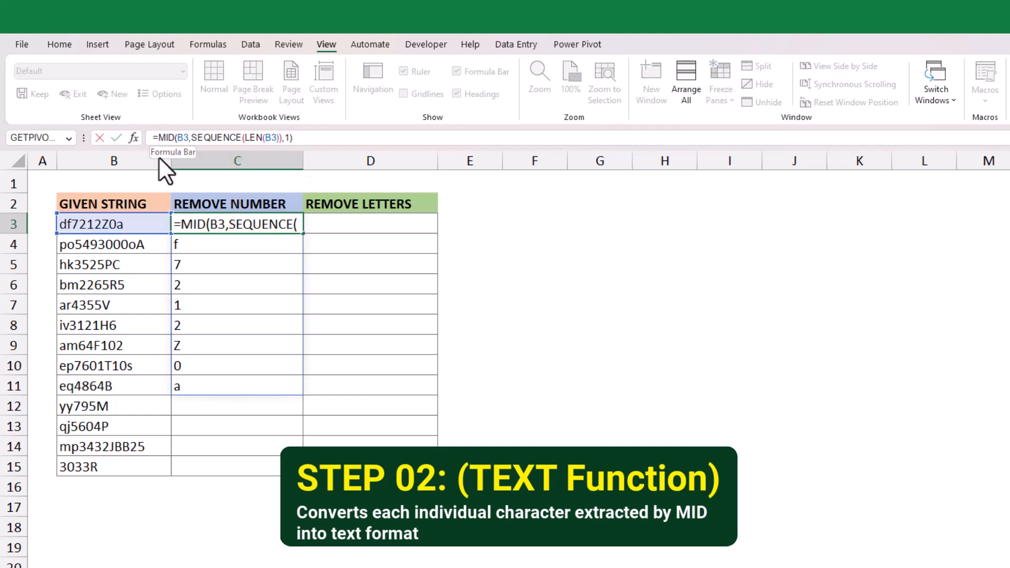
pyautogui.write('TEXT(')
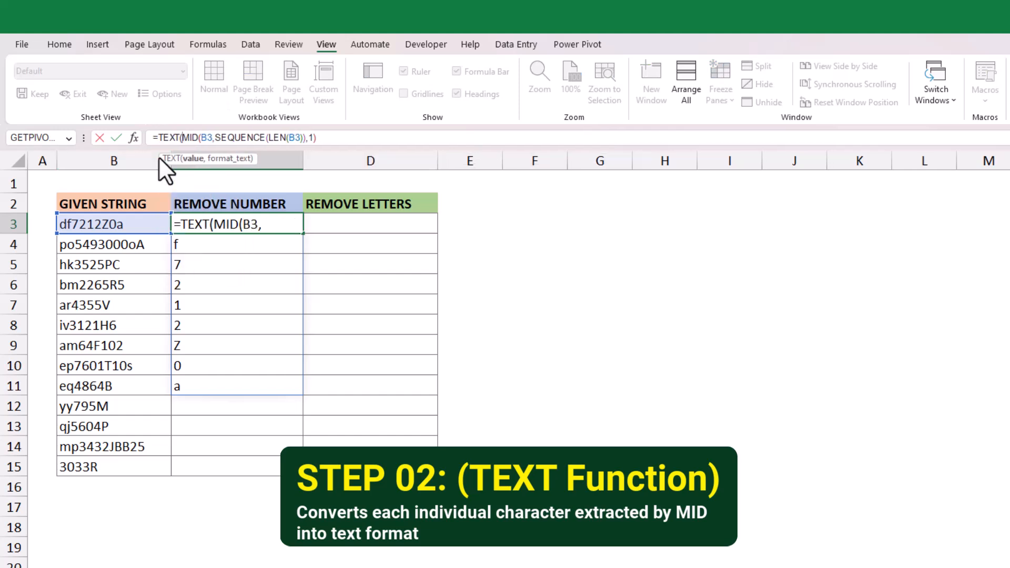
pyautogui.click(329, 139)
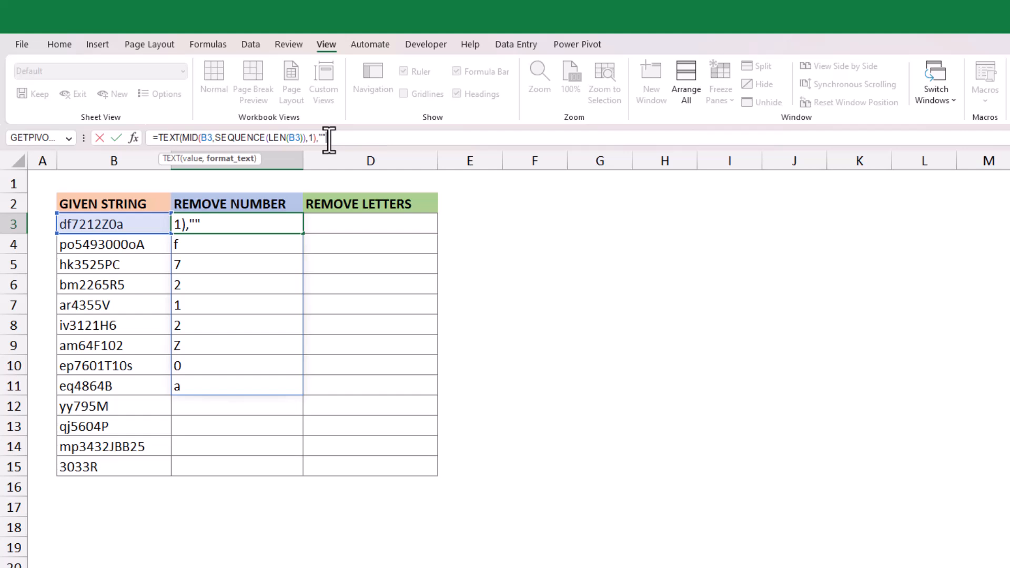
pyautogui.write(',"")')
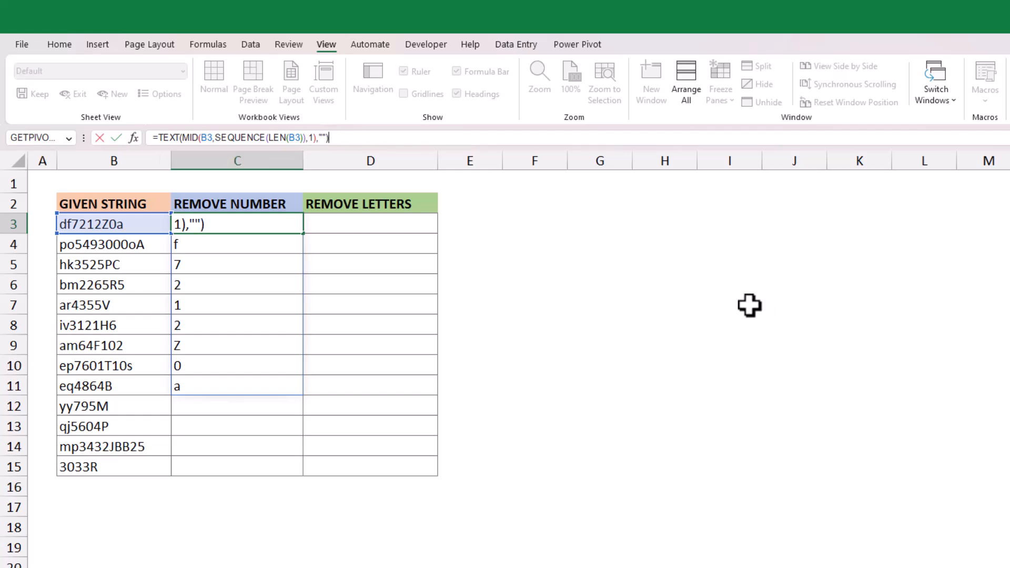
pyautogui.press('Return')
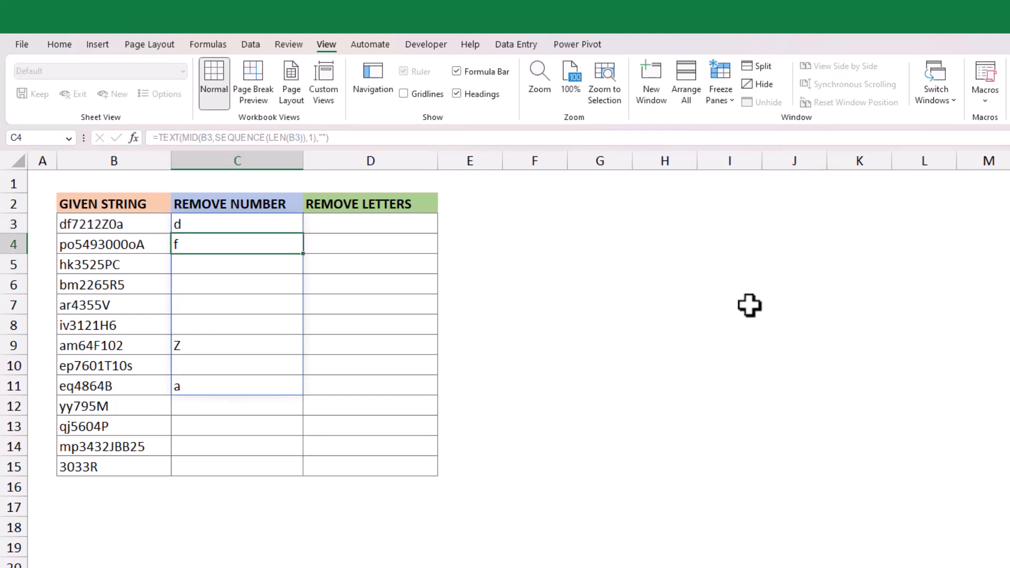
# Step: Join the characters in C3 by wrapping the formula in TEXTJOIN with no delimiter and empty cells ignored: =TEXTJOIN(,TRUE,TEXT(MID(B3,SEQUENCE(LEN(B3)),1),""))
pyautogui.click(224, 224)
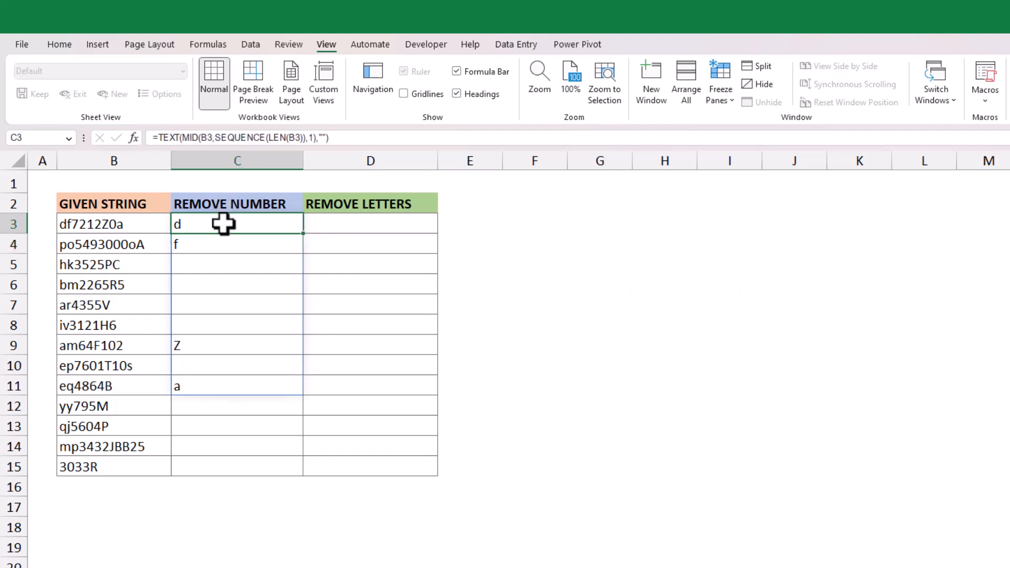
pyautogui.click(158, 137)
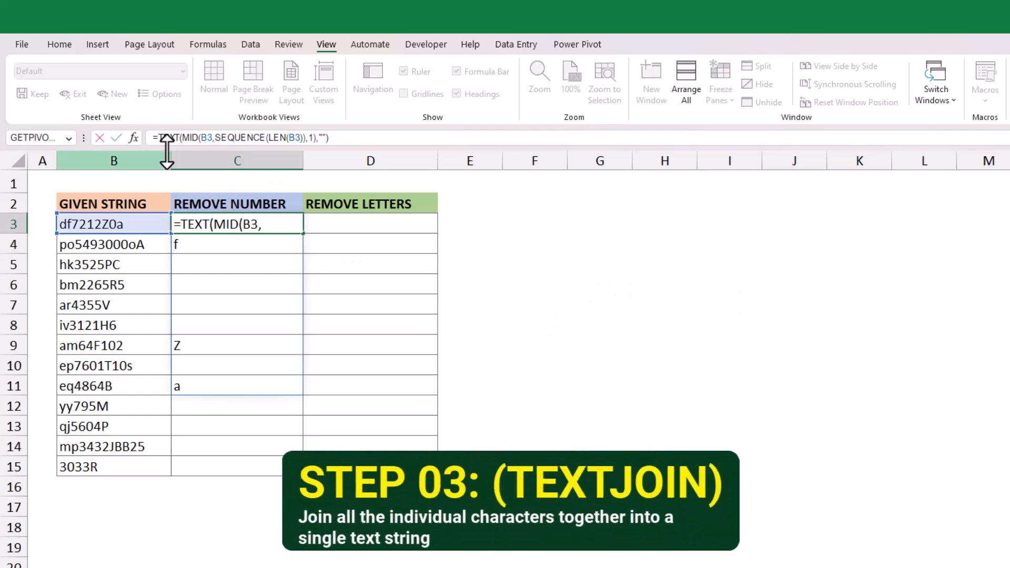
pyautogui.write('text')
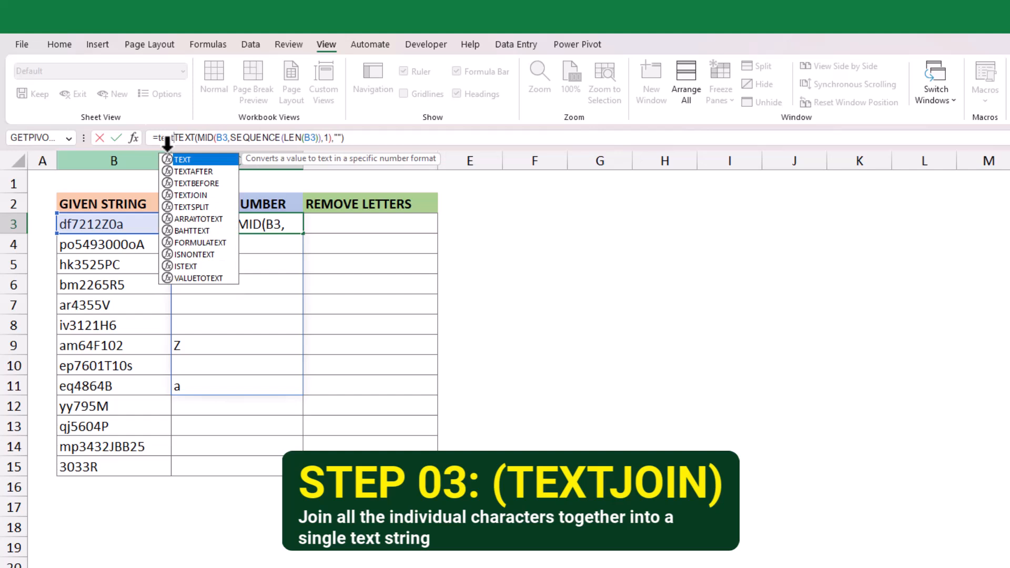
pyautogui.press('Down')
pyautogui.press('Down')
pyautogui.press('Down')
pyautogui.press('Tab')
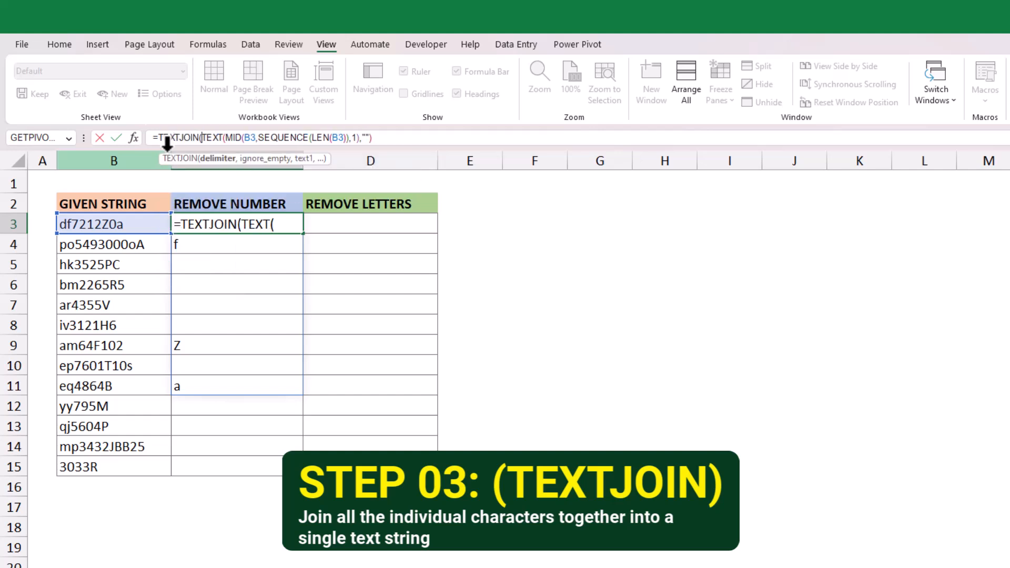
pyautogui.write(',')
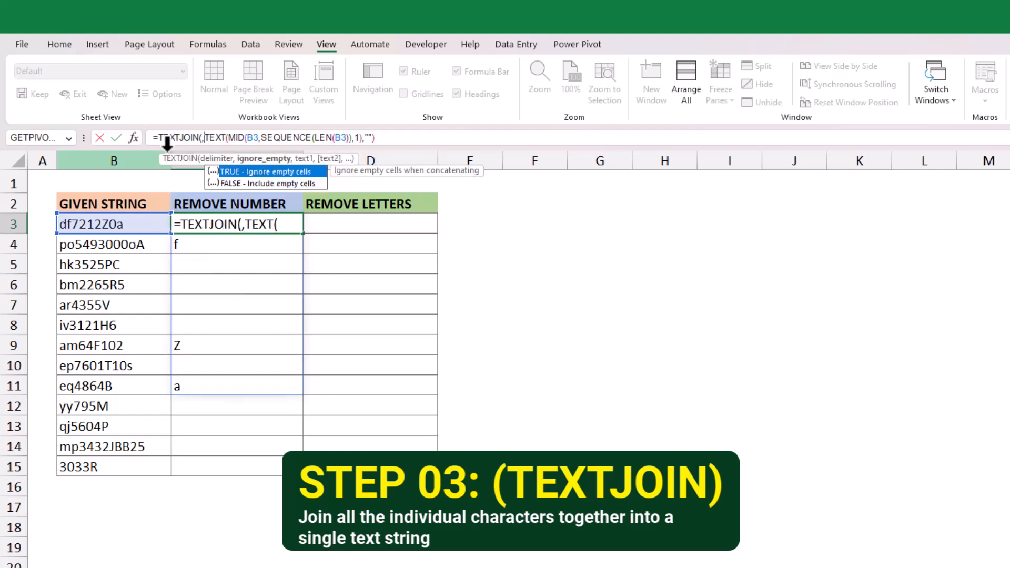
pyautogui.press('Tab')
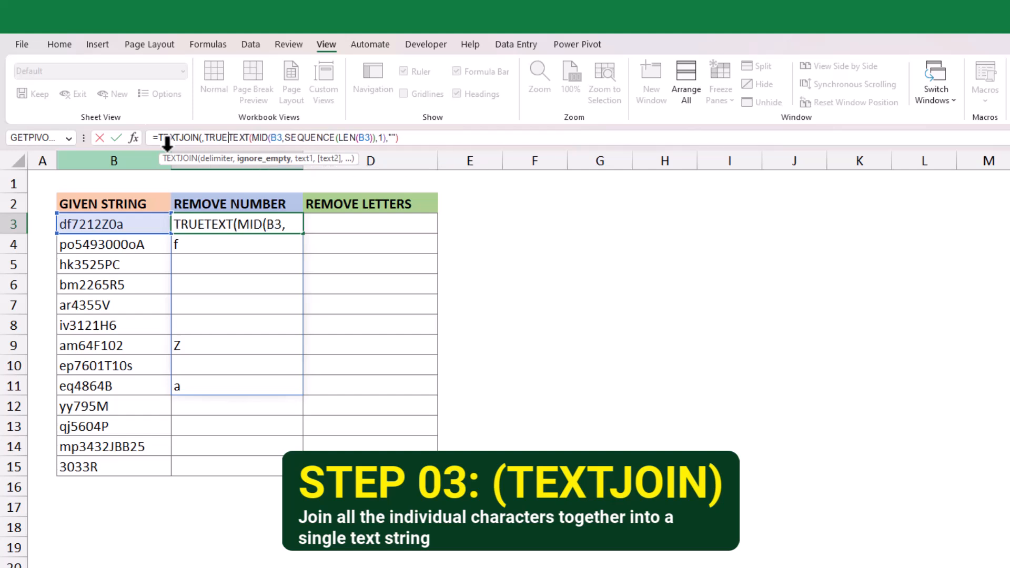
pyautogui.write(',')
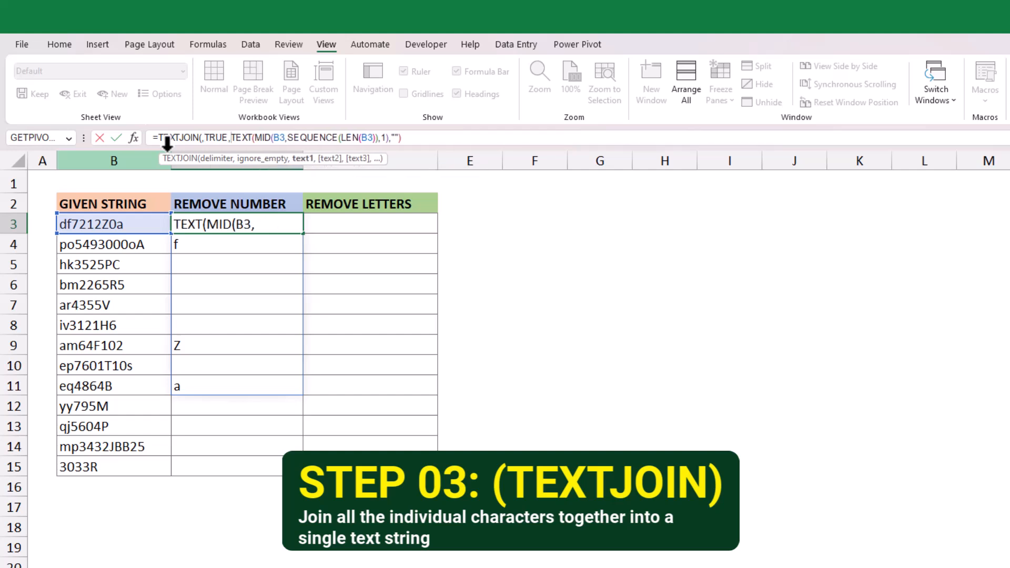
pyautogui.click(419, 138)
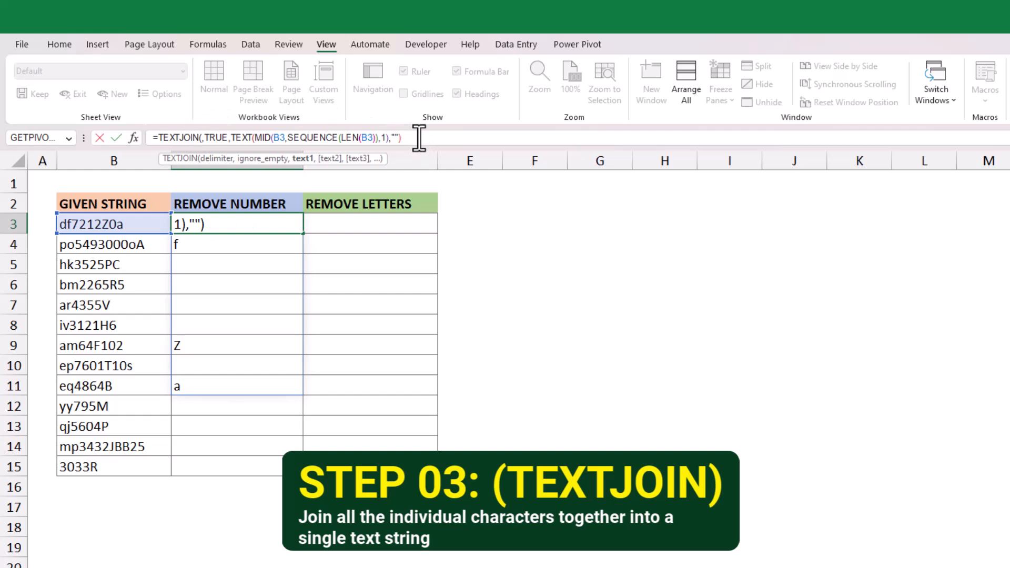
pyautogui.write(')')
pyautogui.press('Return')
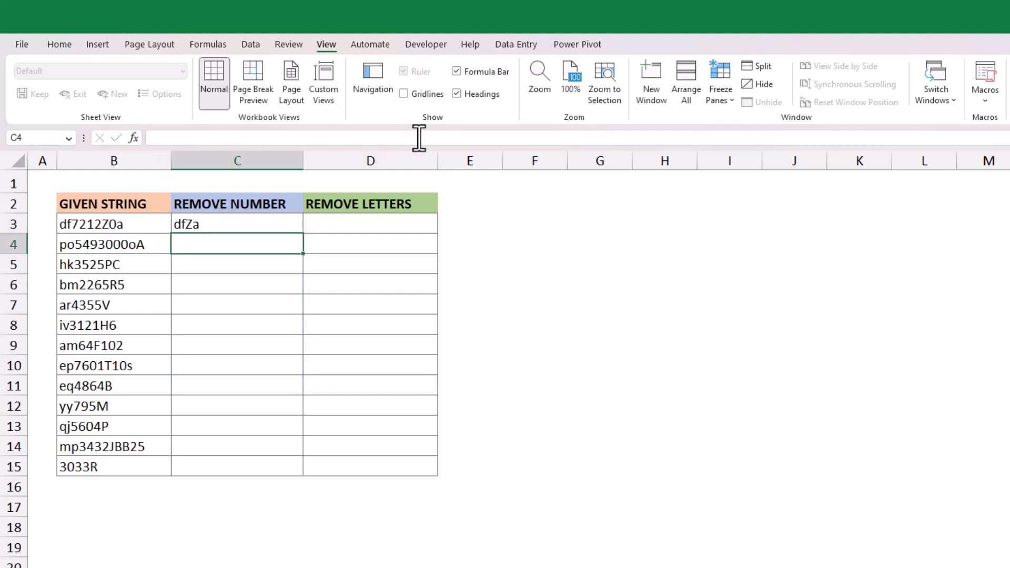
# Step: Fill the C3 formula down the REMOVE NUMBER column through C15, and select the given string in B14
pyautogui.click(268, 225)
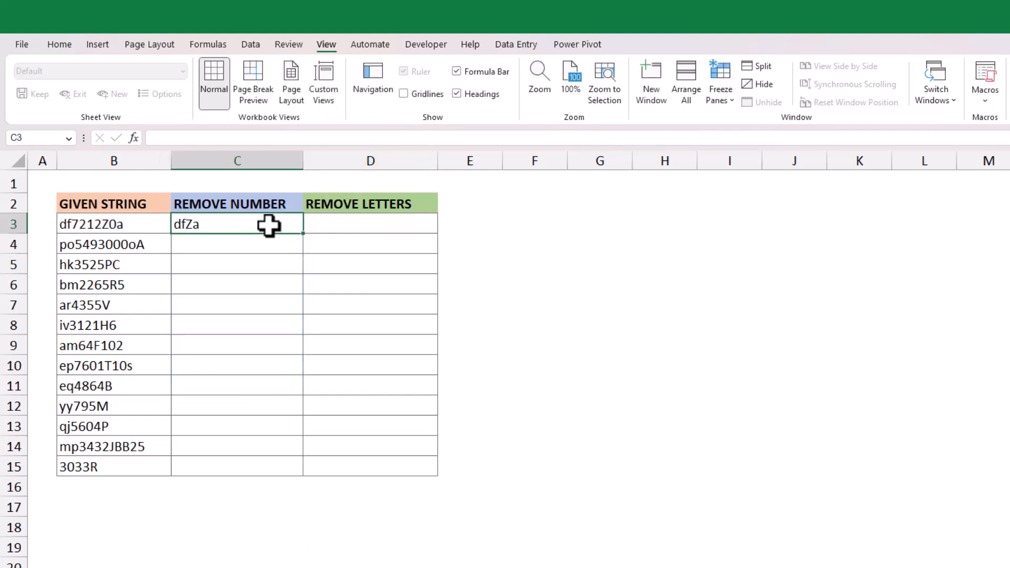
pyautogui.doubleClick(305, 234)
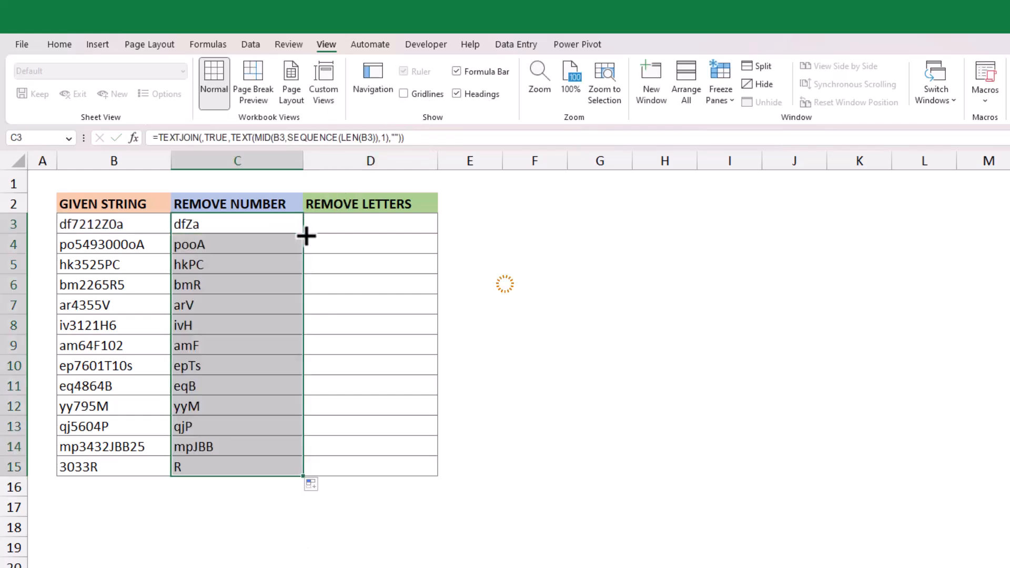
pyautogui.click(126, 445)
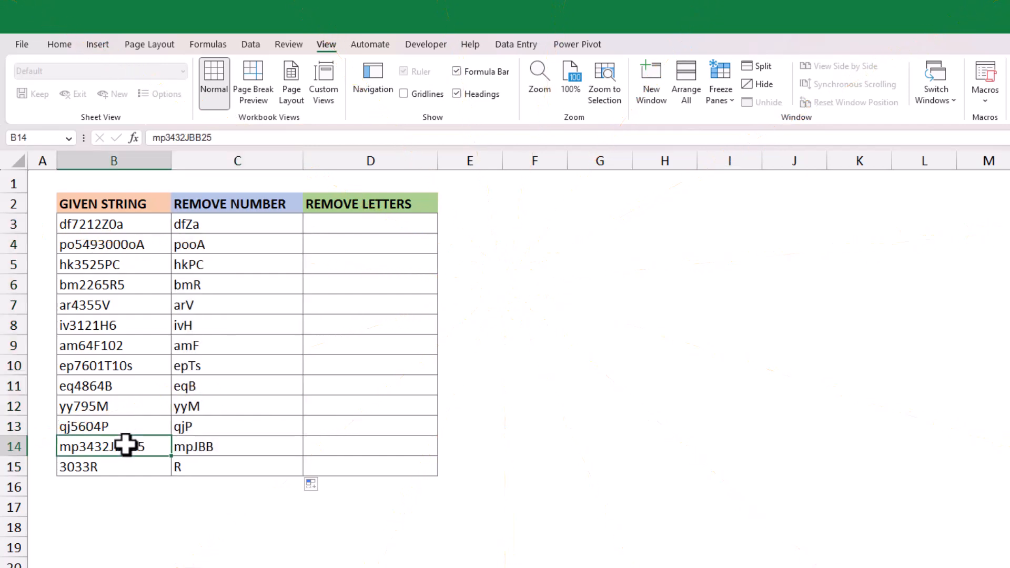
# Step: Append ABC to the given string in B7 so that it reads ar4355VABC
pyautogui.doubleClick(133, 305)
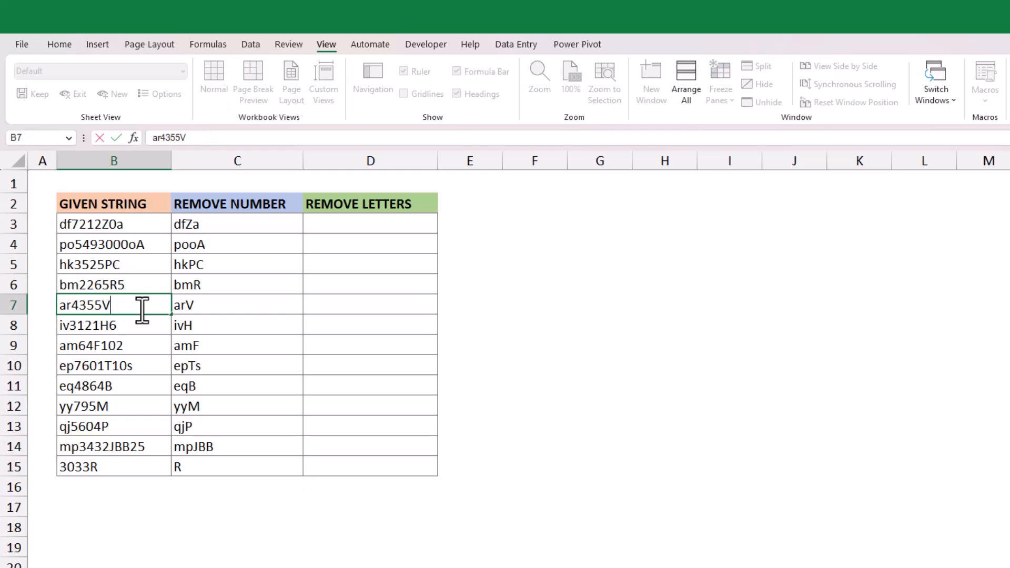
pyautogui.press('Return')
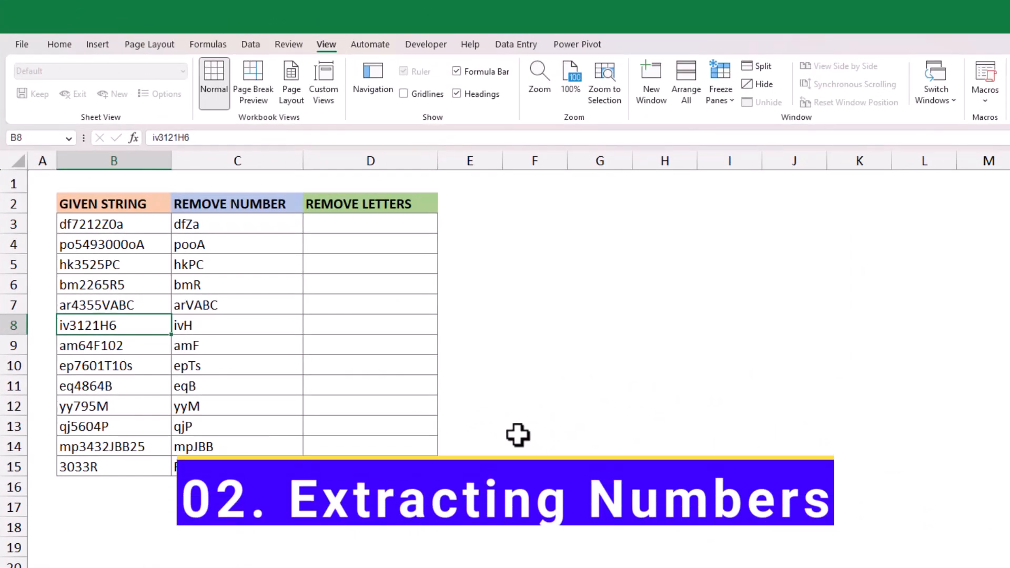
pyautogui.click(519, 435)
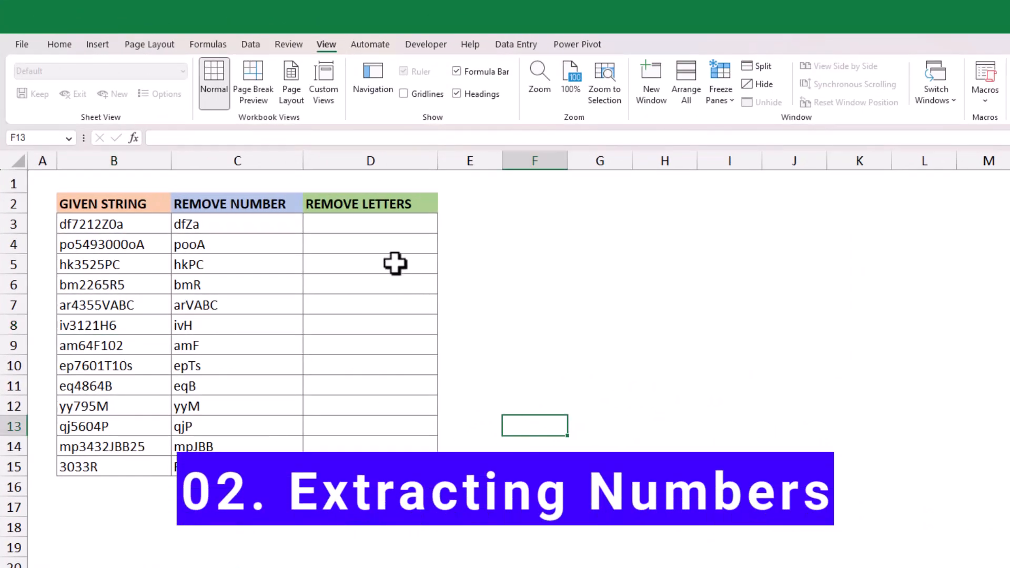
# Step: Enter =SEQUENCE(LEN(B3)) in D3 to number the character positions of the first given string
pyautogui.click(370, 226)
pyautogui.write('=seq')
pyautogui.press('Tab')
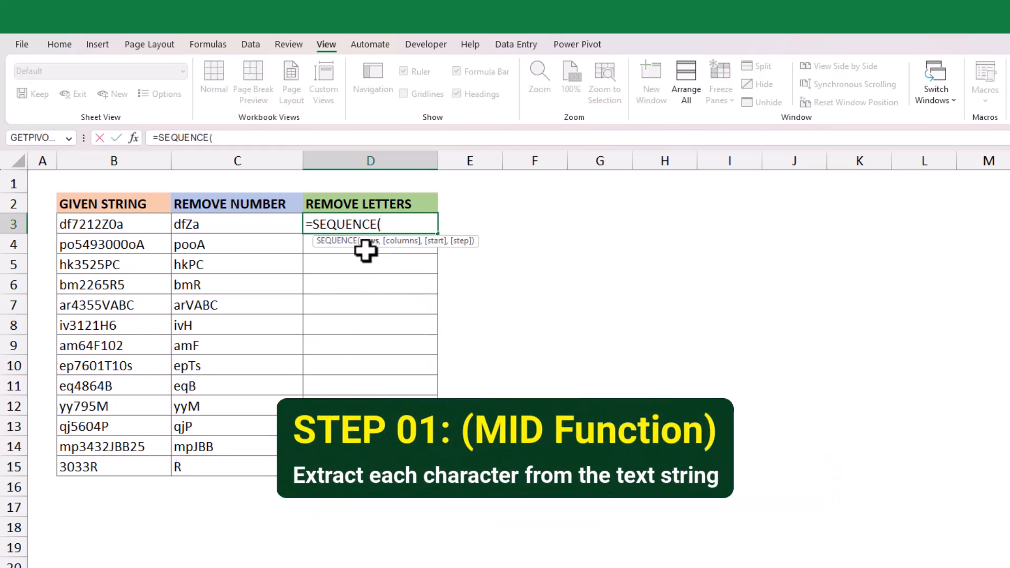
pyautogui.write('len')
pyautogui.press('Tab')
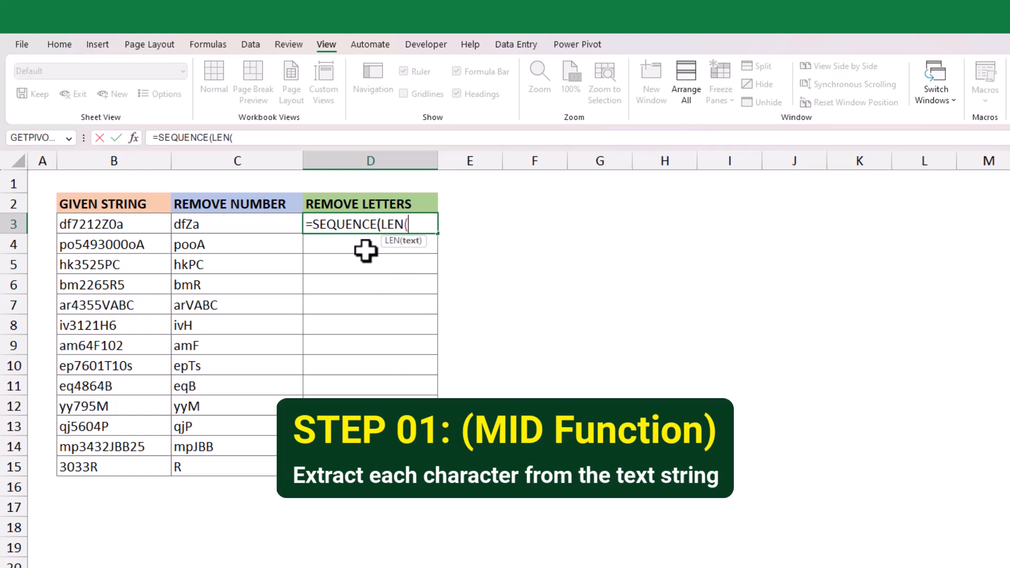
pyautogui.click(135, 225)
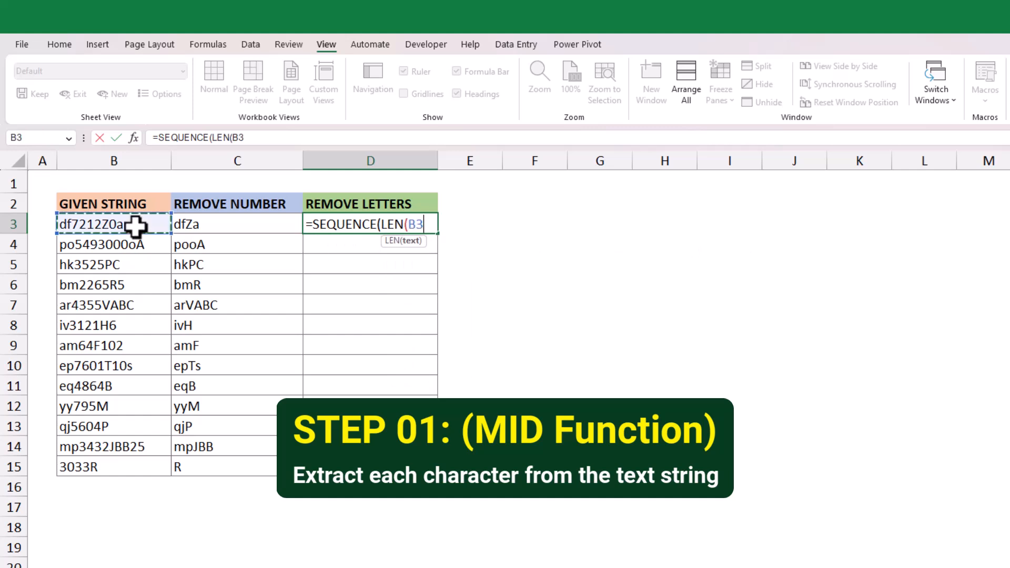
pyautogui.write('))')
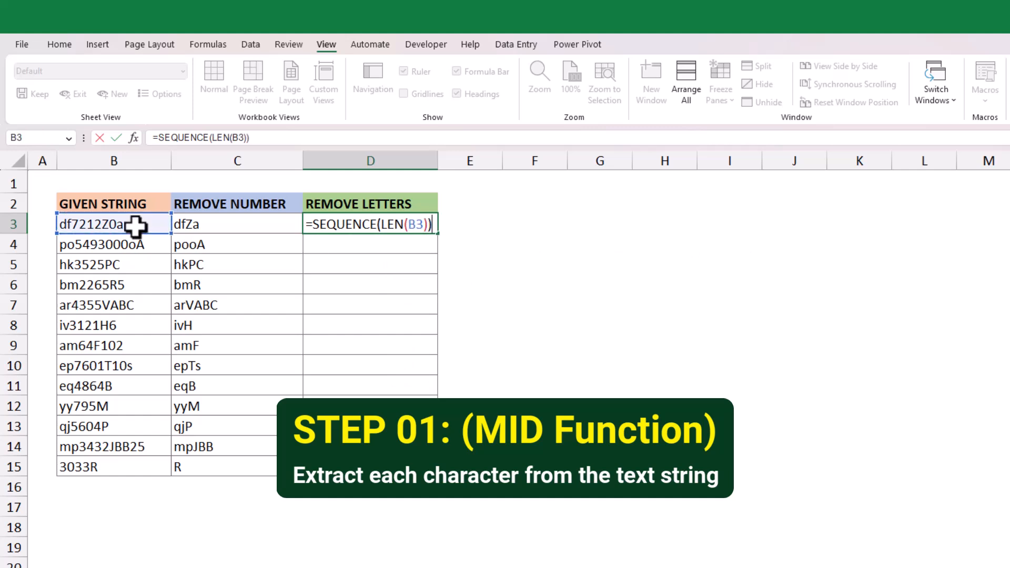
pyautogui.press('Return')
# Step: Extract each character of B3 by extending the D3 formula to =MID(B3,SEQUENCE(LEN(B3)),1)
pyautogui.click(331, 225)
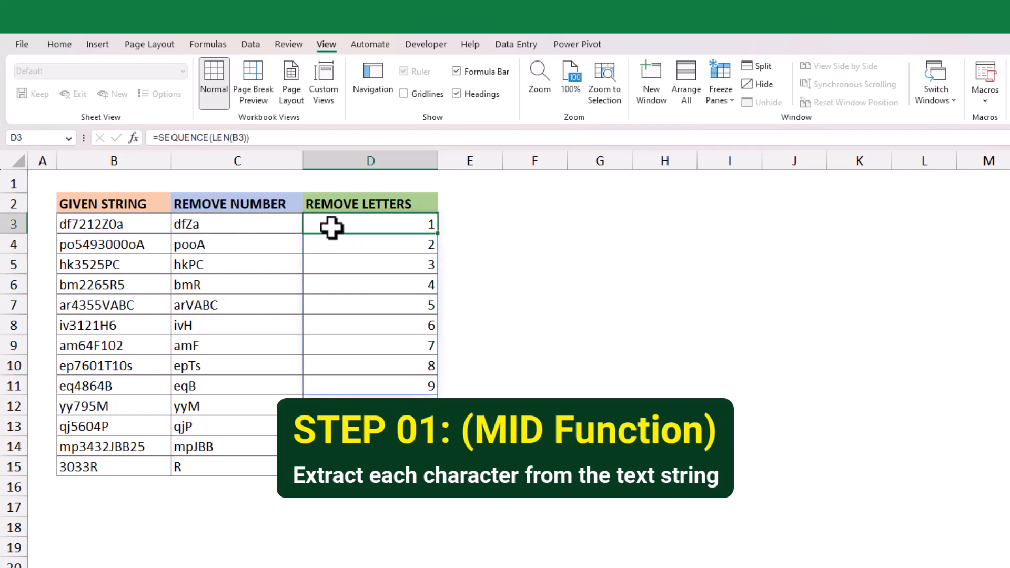
pyautogui.click(160, 139)
pyautogui.write('MID(')
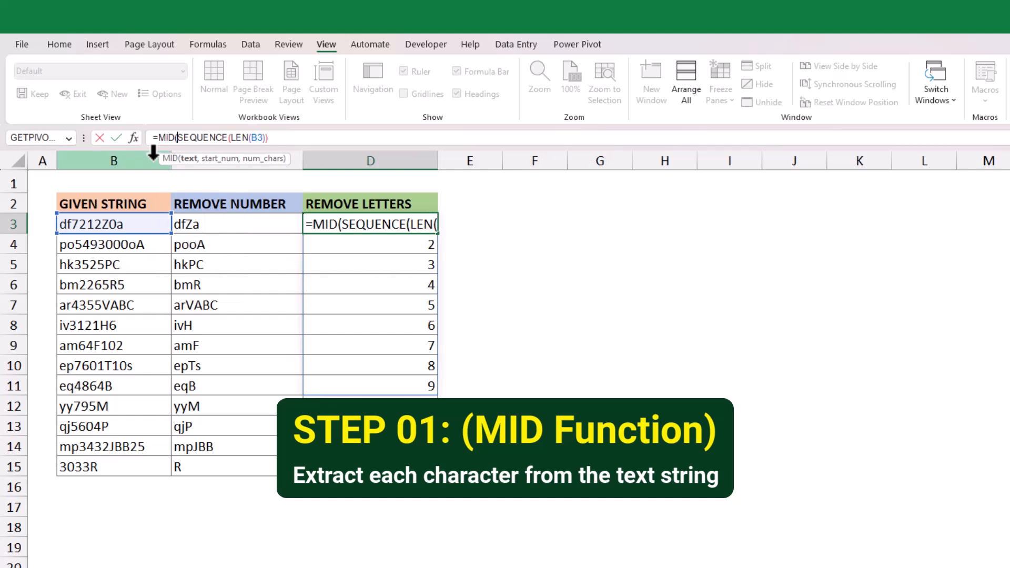
pyautogui.click(136, 223)
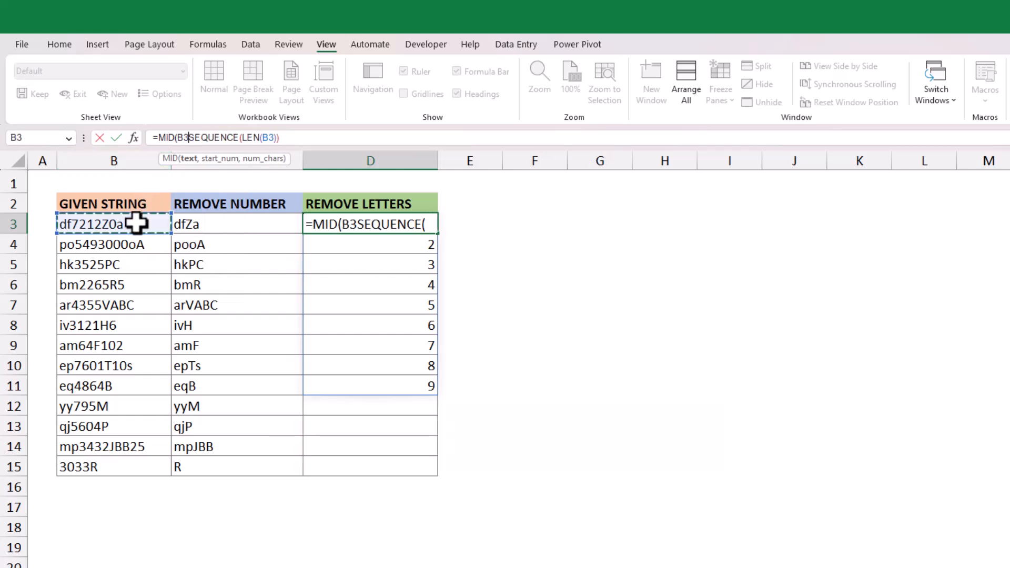
pyautogui.write(',')
pyautogui.click(291, 138)
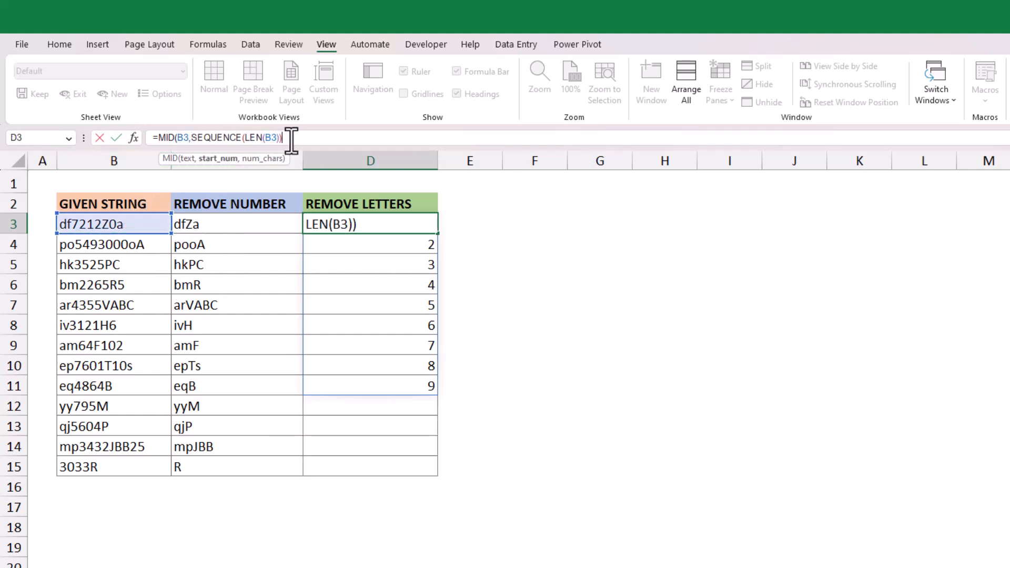
pyautogui.write(',1)')
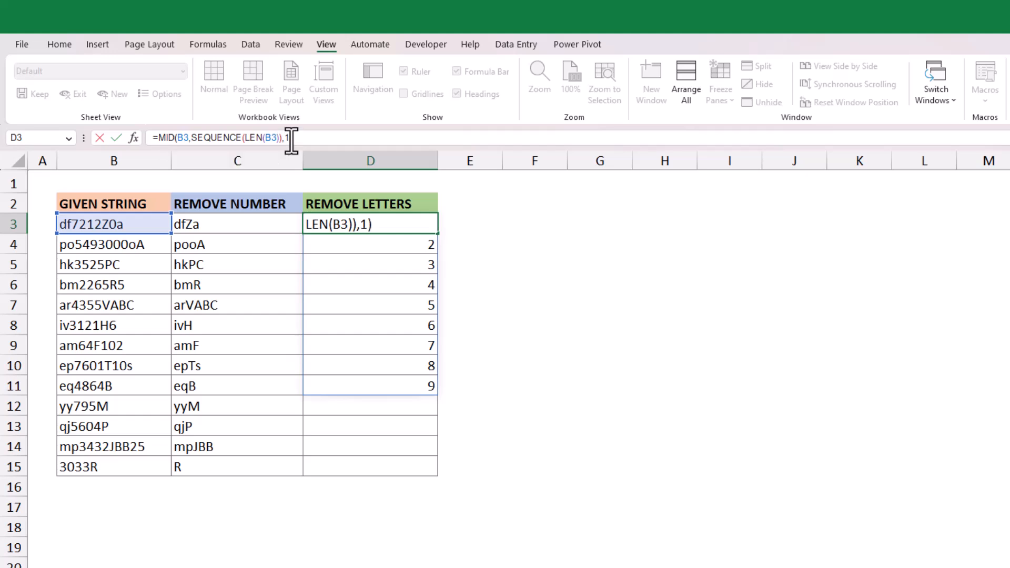
pyautogui.press('Return')
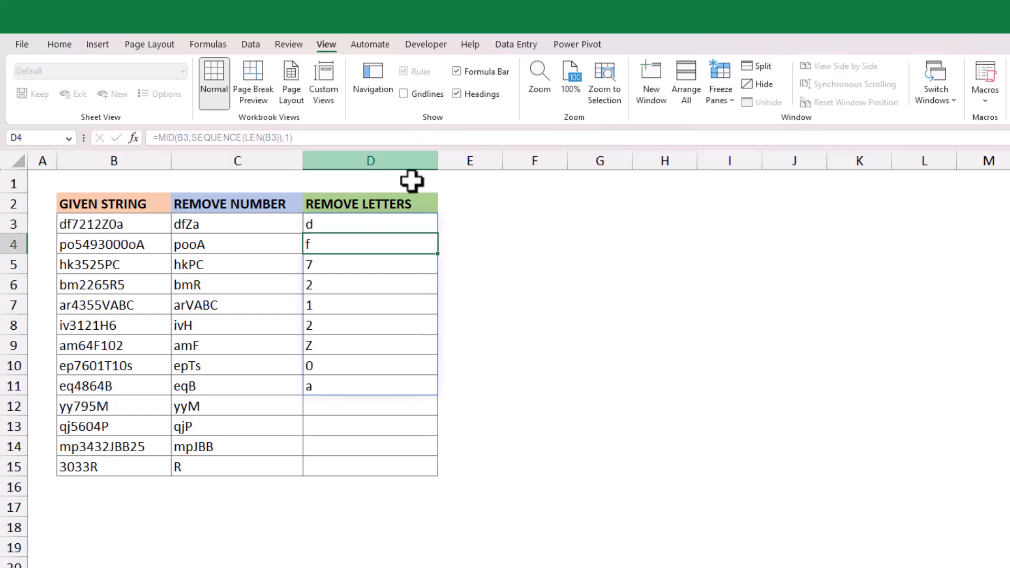
# Step: Turn the non-numeric characters into errors by multiplying the D3 formula by 1: =MID(B3,SEQUENCE(LEN(B3)),1)*1
pyautogui.click(356, 228)
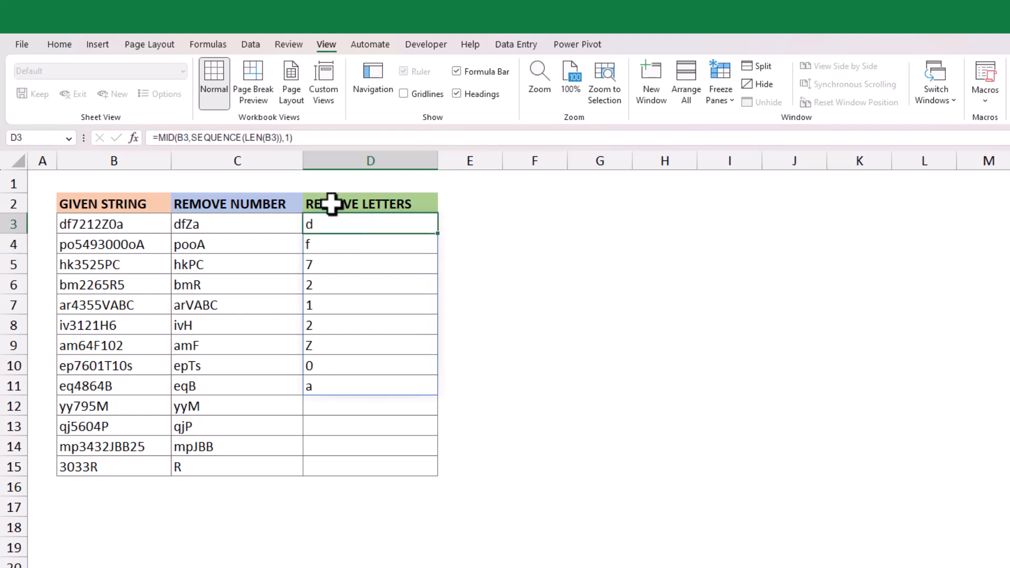
pyautogui.click(316, 137)
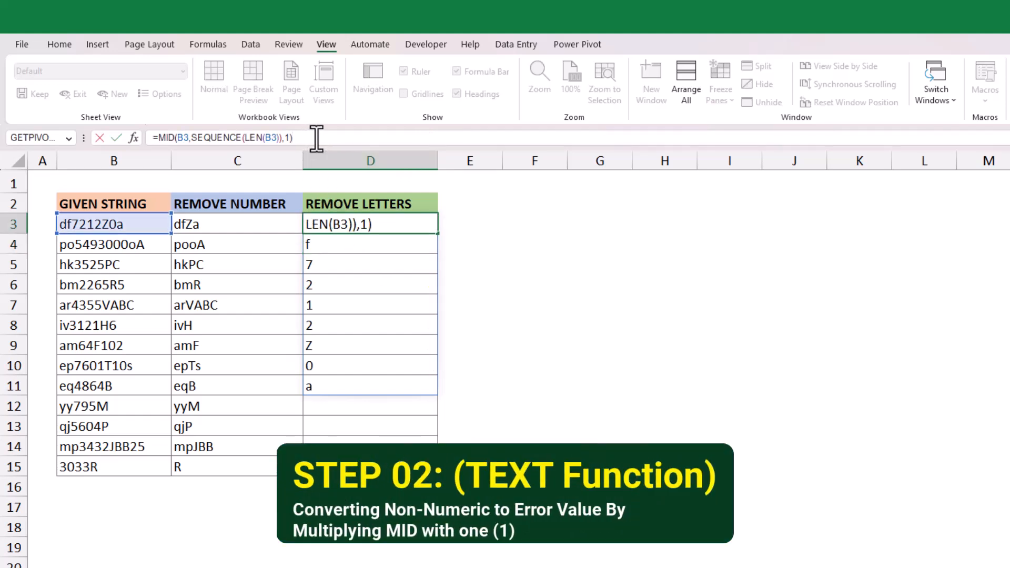
pyautogui.press('Return')
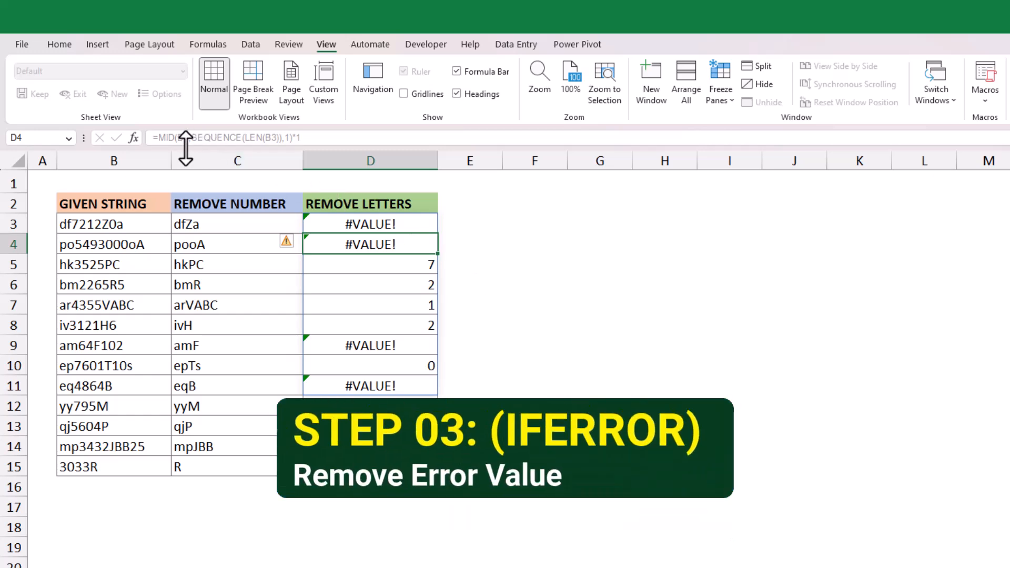
# Step: Replace the errors with empty text by wrapping the D3 formula in IFERROR: =IFERROR(MID(B3,SEQUENCE(LEN(B3)),1)*1,"")
pyautogui.click(355, 221)
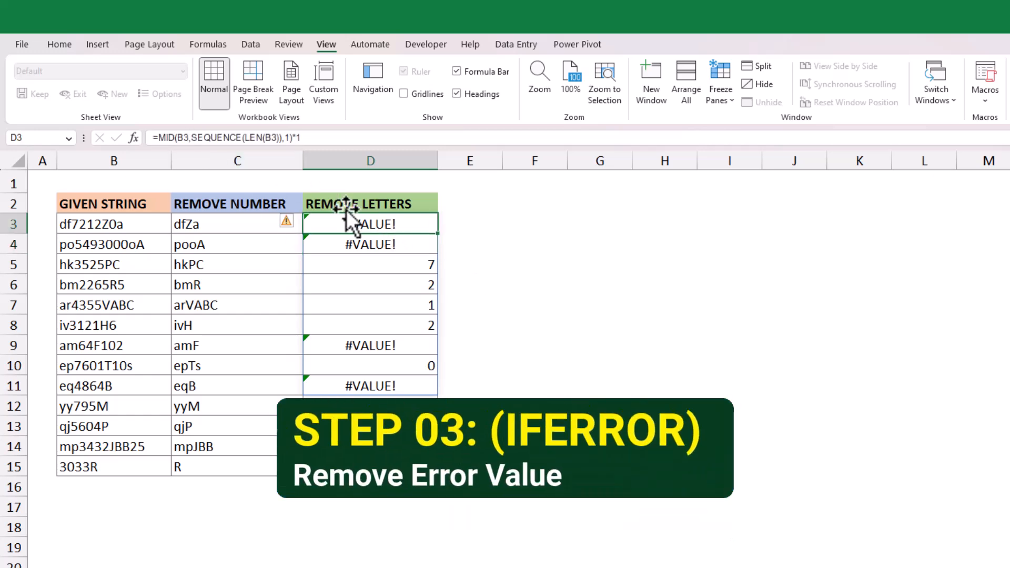
pyautogui.click(156, 138)
pyautogui.write('IFERROR(')
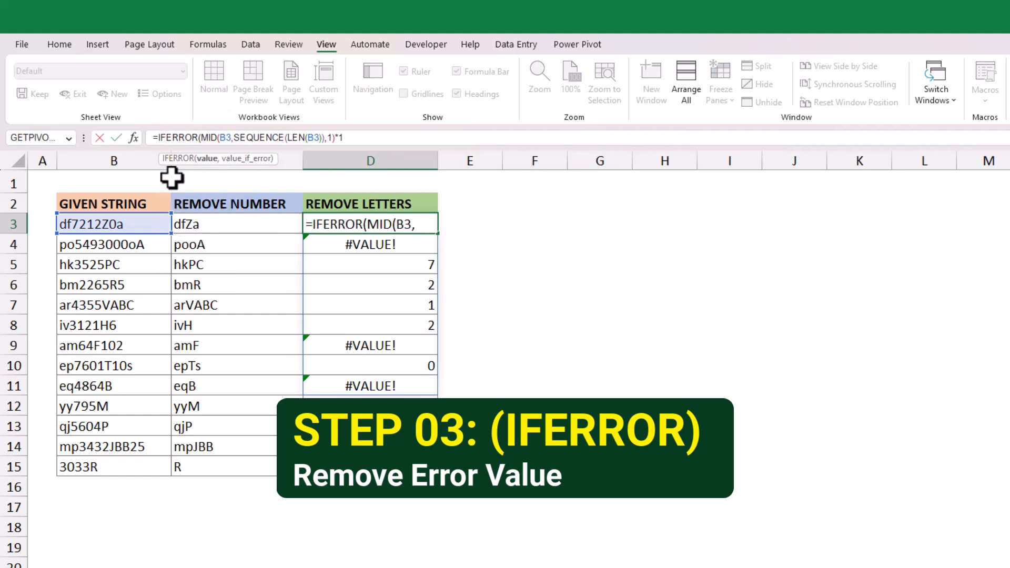
pyautogui.click(390, 134)
pyautogui.write(',"")')
pyautogui.press('Return')
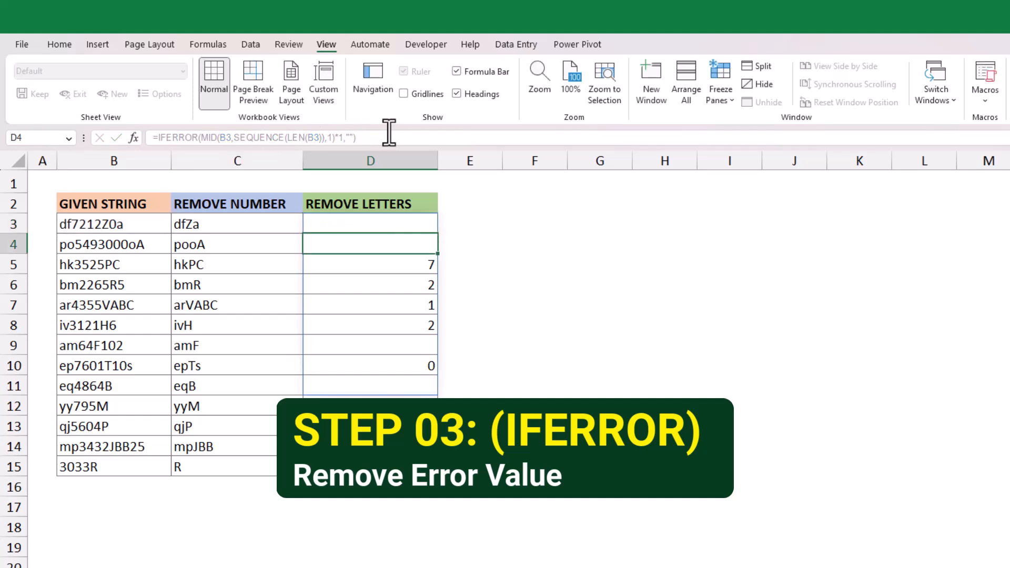
# Step: Join the digits in D3 by wrapping the formula in TEXTJOIN with no delimiter and empty cells ignored: =TEXTJOIN(,TRUE,IFERROR(MID(B3,SEQUENCE(LEN(B3)),1)*1,""))
pyautogui.click(395, 226)
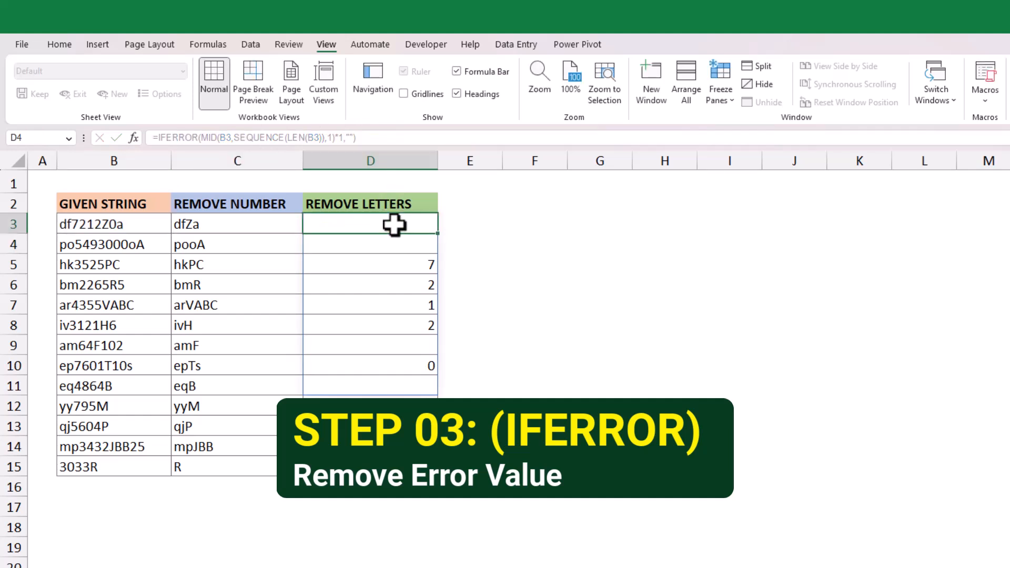
pyautogui.click(158, 138)
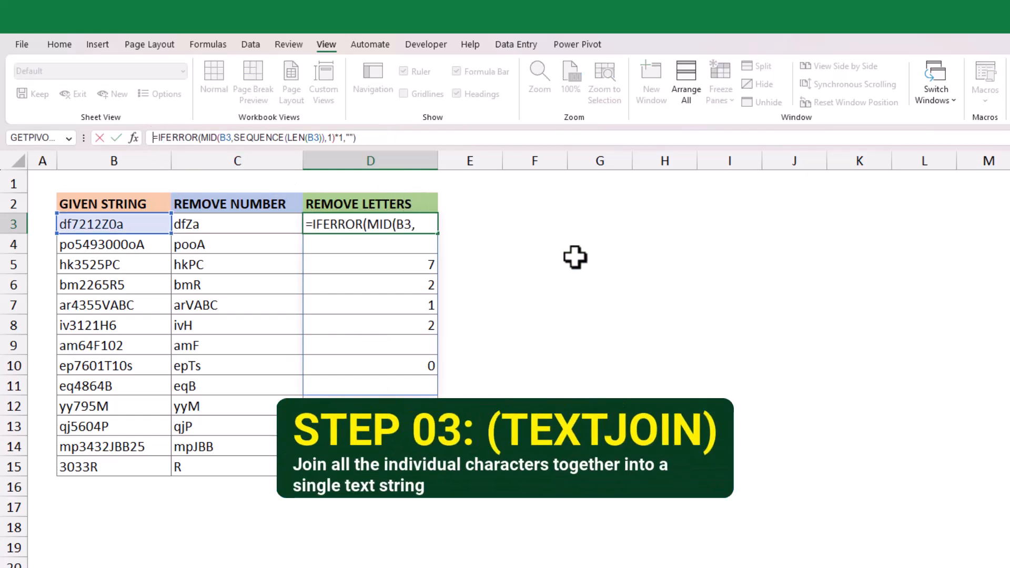
pyautogui.write('text')
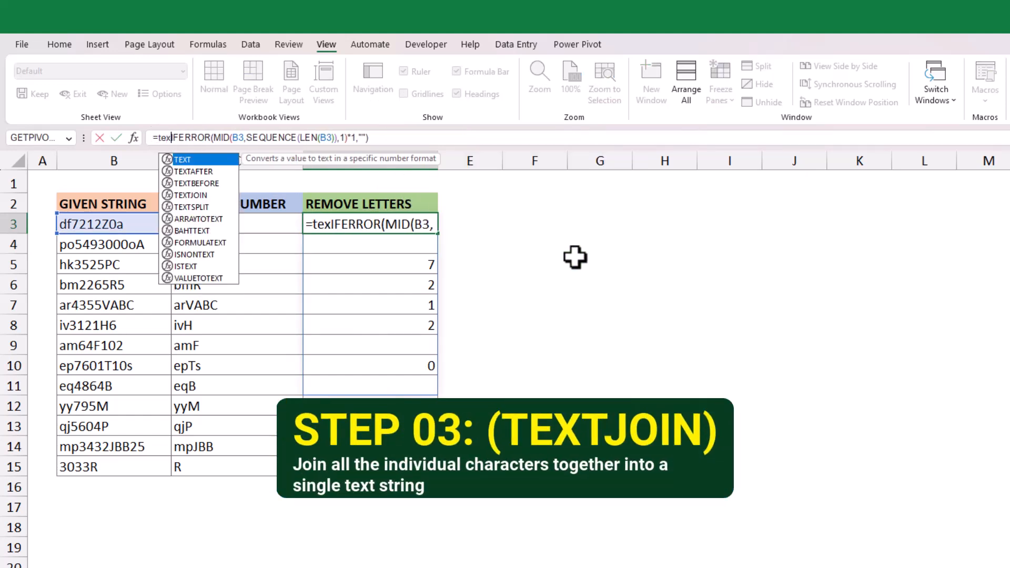
pyautogui.press('Down')
pyautogui.press('Down')
pyautogui.press('Down')
pyautogui.press('Tab')
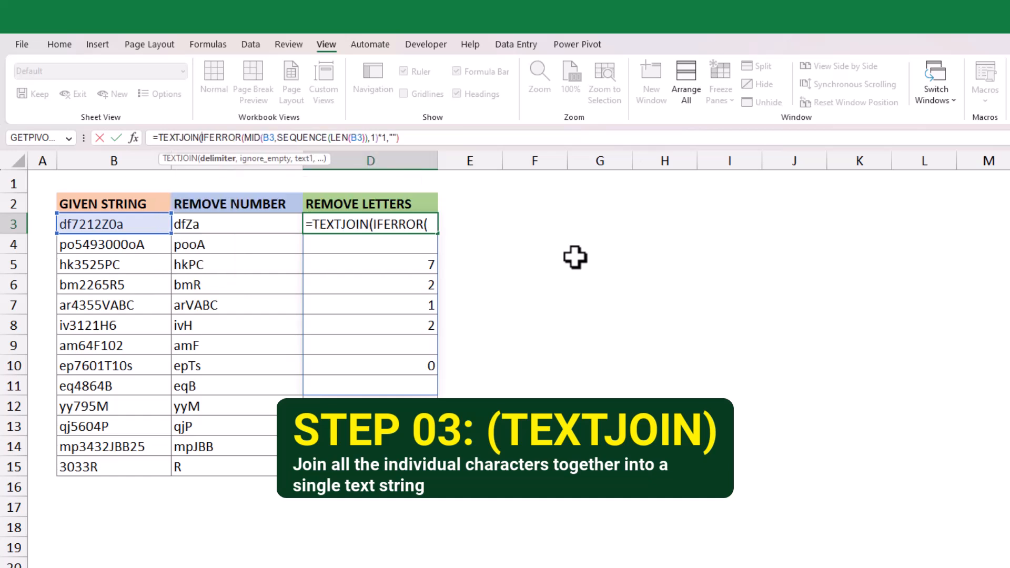
pyautogui.write(',')
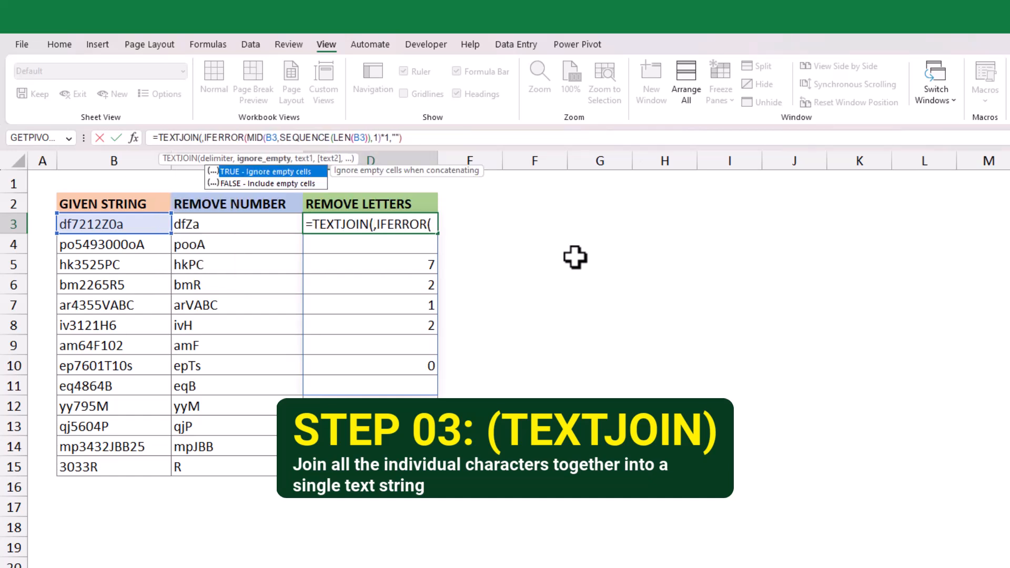
pyautogui.press('Tab')
pyautogui.write(',')
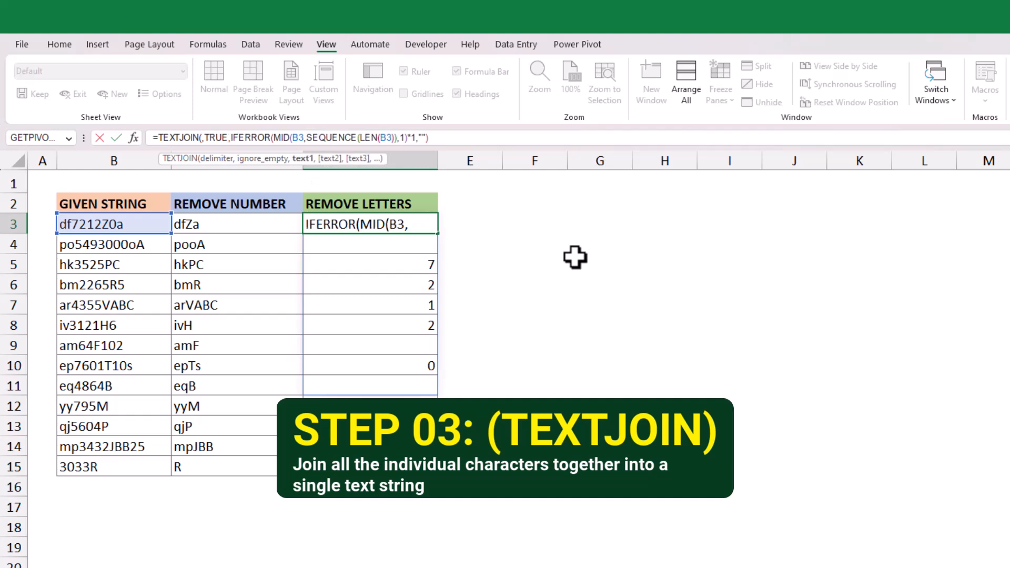
pyautogui.click(589, 139)
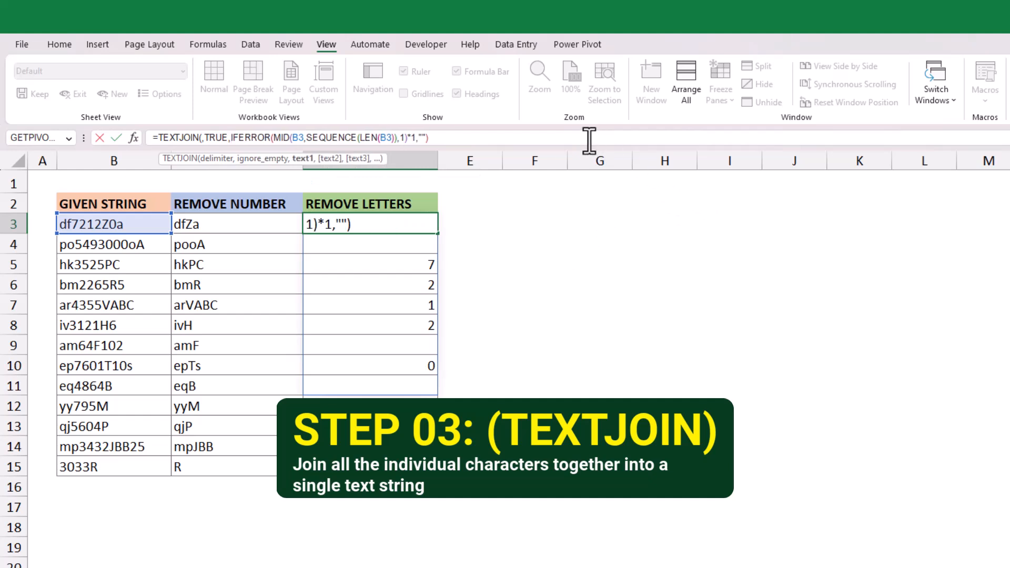
pyautogui.write(')')
pyautogui.press('Return')
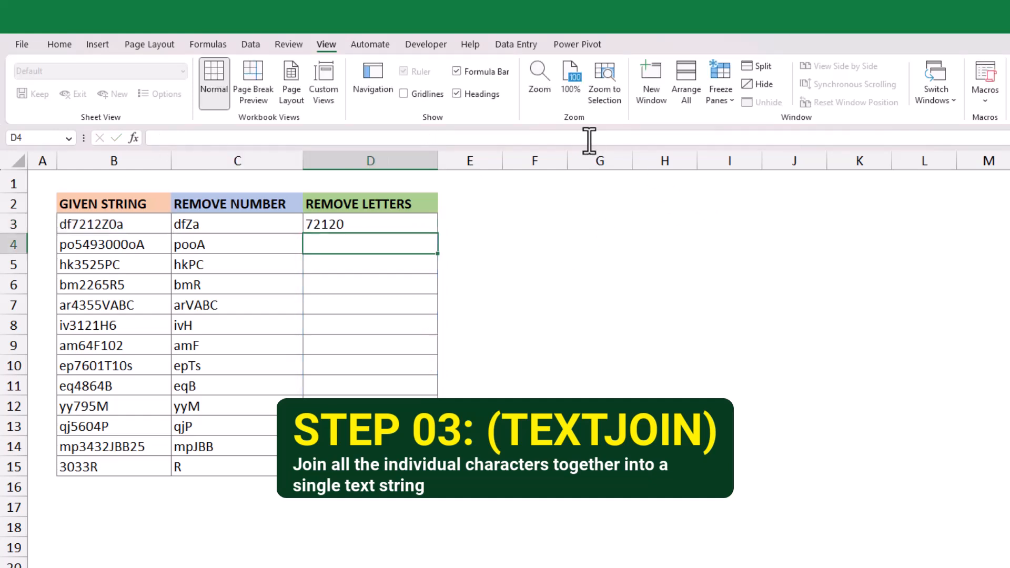
# Step: Fill the D3 formula down the REMOVE LETTERS column through D15
pyautogui.click(419, 228)
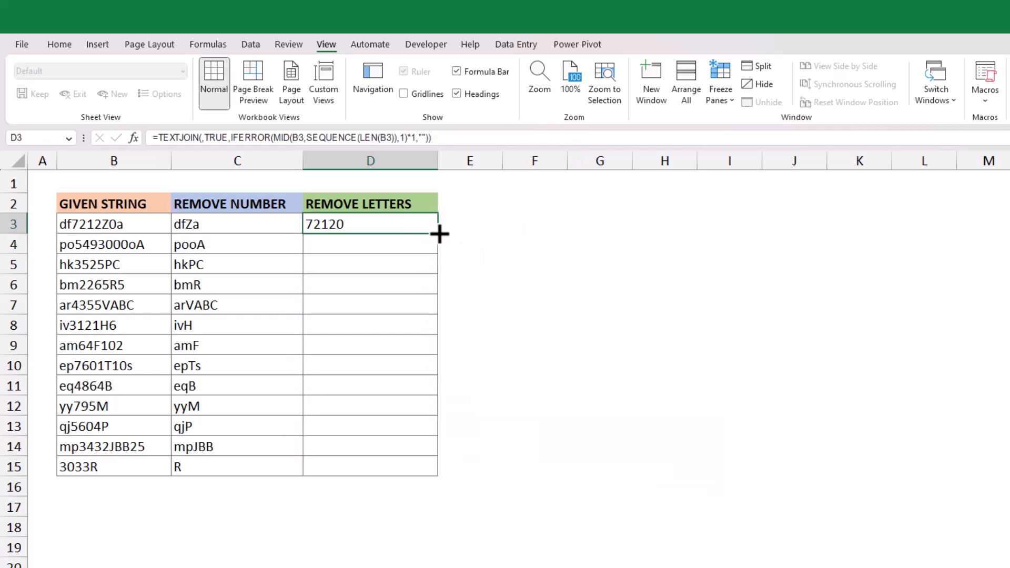
pyautogui.doubleClick(440, 234)
pyautogui.click(495, 369)
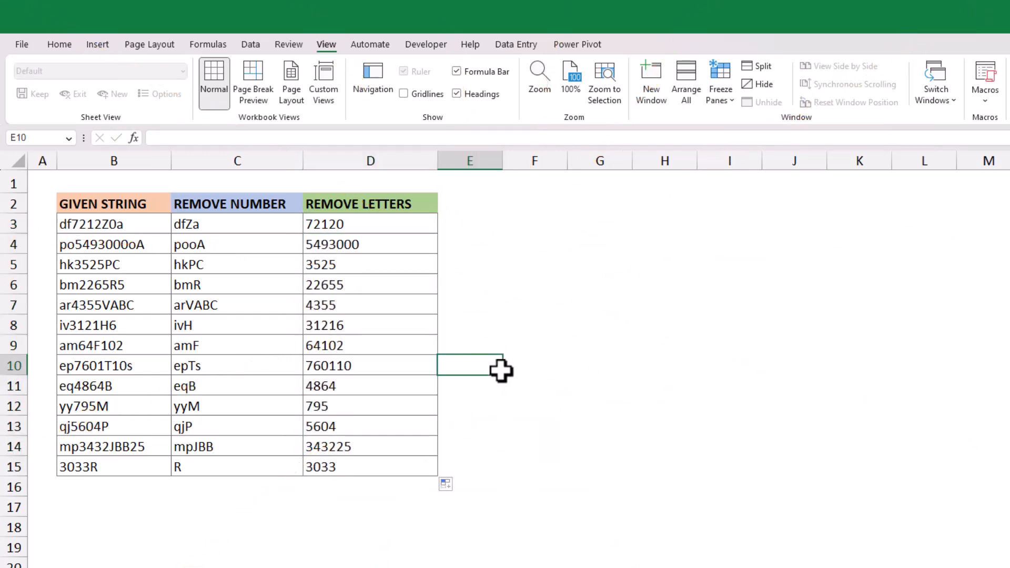
# Step: Replace the given string in B4 with ABC100CDS to test both formula columns
pyautogui.click(126, 247)
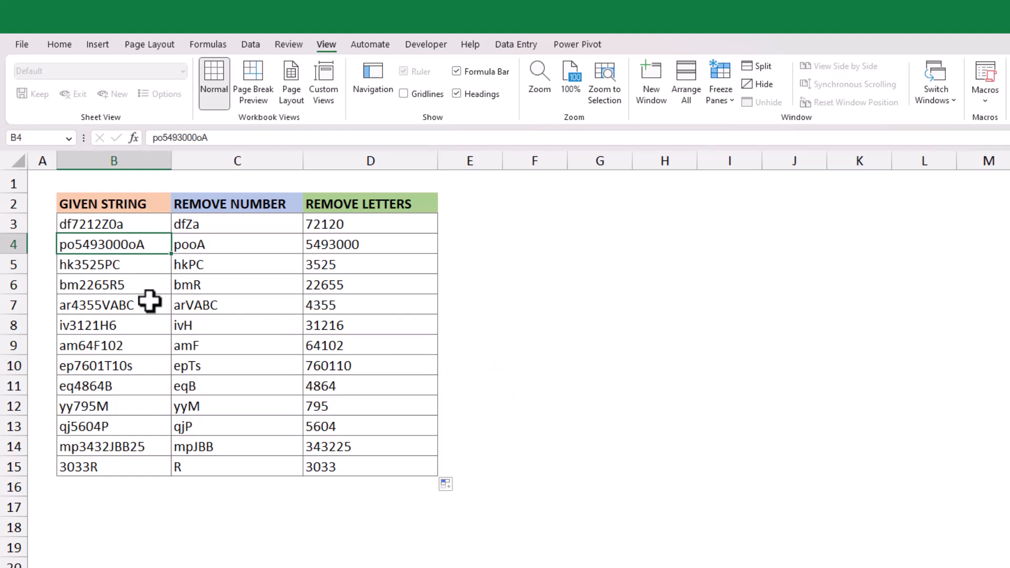
pyautogui.write('ABC100CDS')
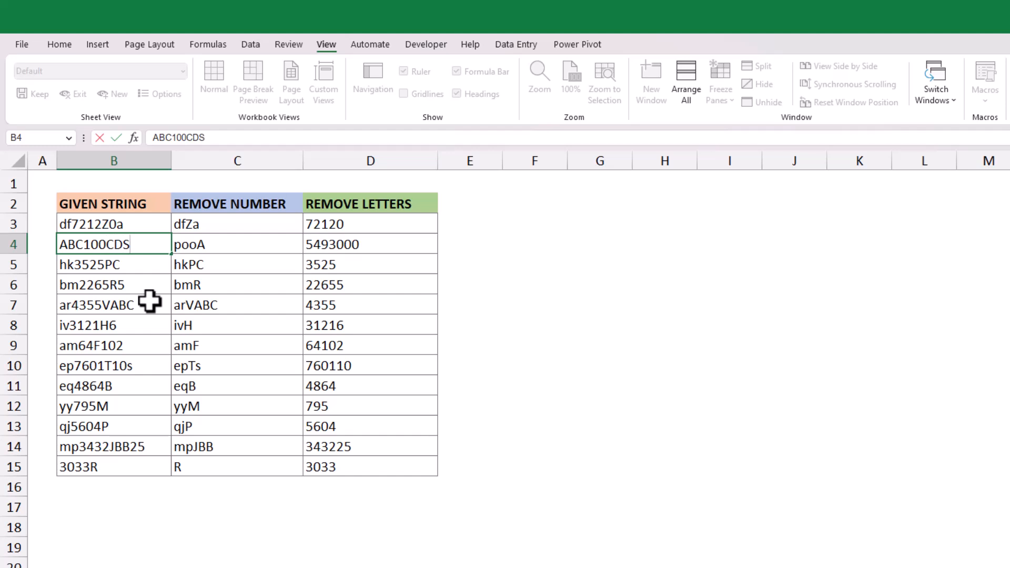
pyautogui.press('Return')
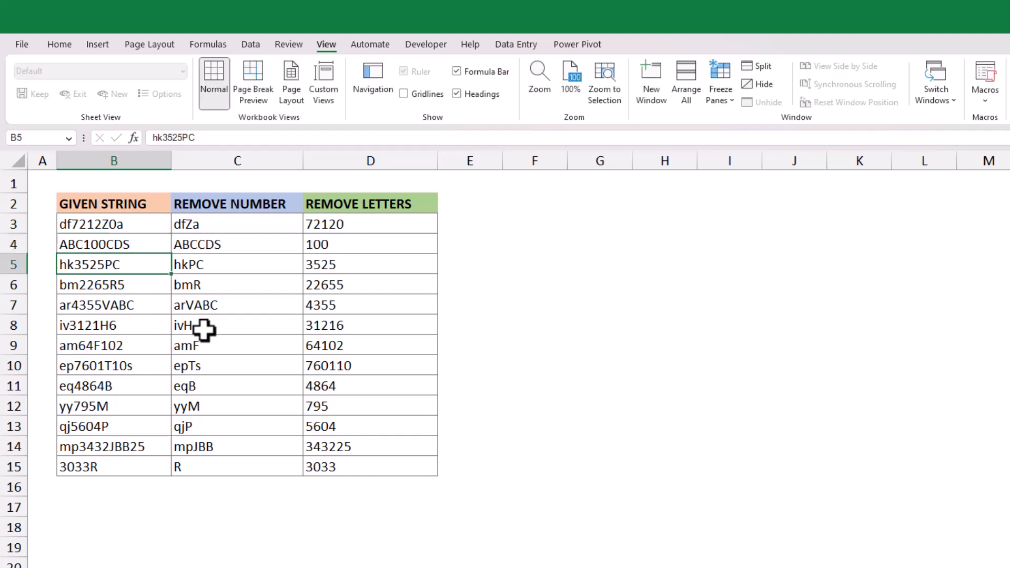
pyautogui.click(618, 358)
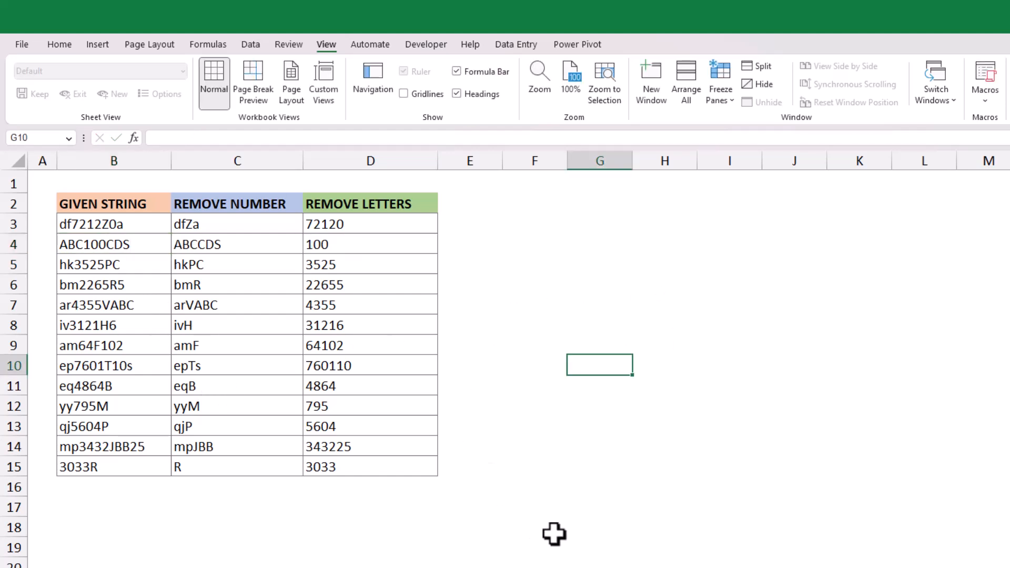